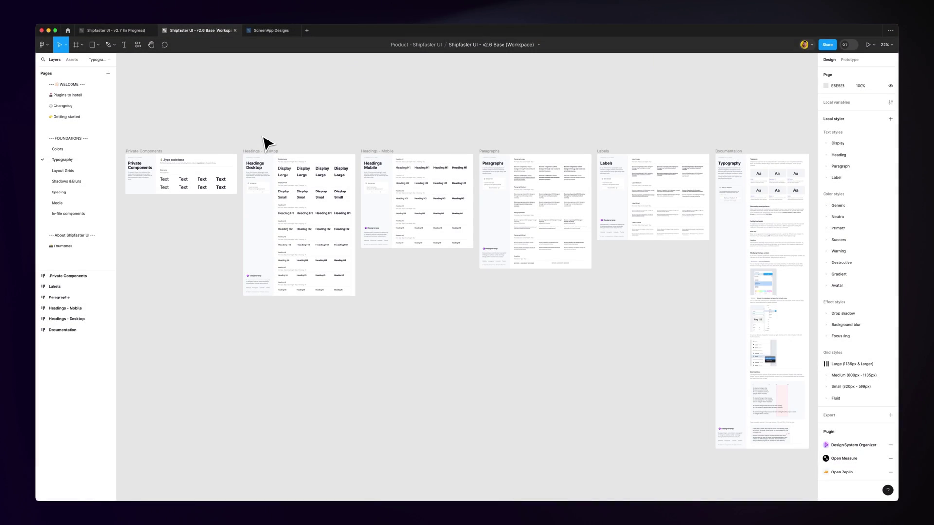
Step: Pan across the Headings frames to bring Headings Mobile and Paragraphs into view
scroll(263, 146, up, 1)
scroll(251, 125, up, 4)
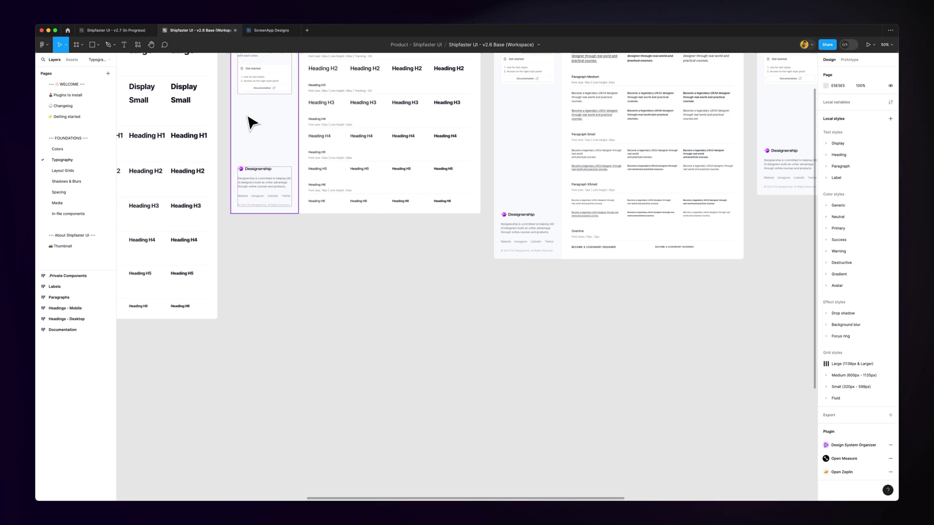
drag(250, 125, 464, 235)
drag(554, 222, 474, 201)
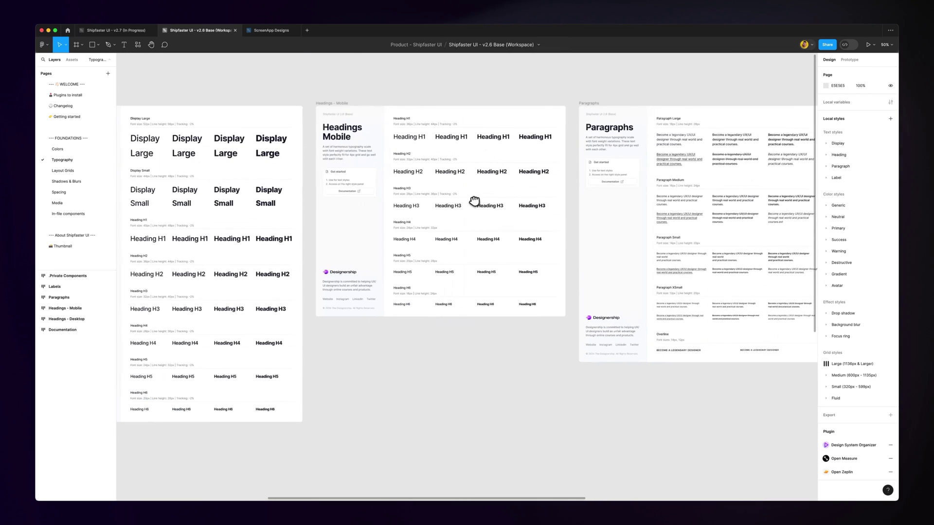
scroll(332, 159, right, 6)
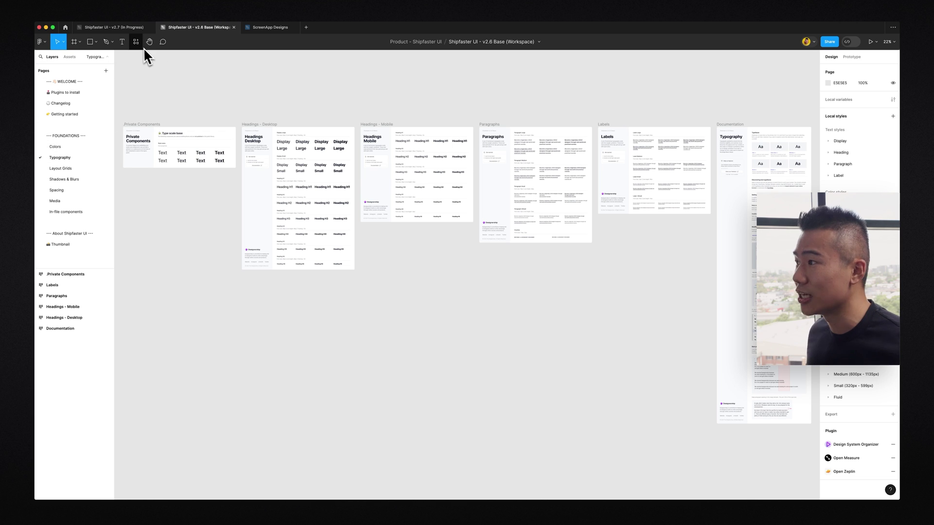
Step: In the v2.7 (In Progress) file, browse the Dropdown, Slider, Ratings, Video Player and Table pages
click(130, 27)
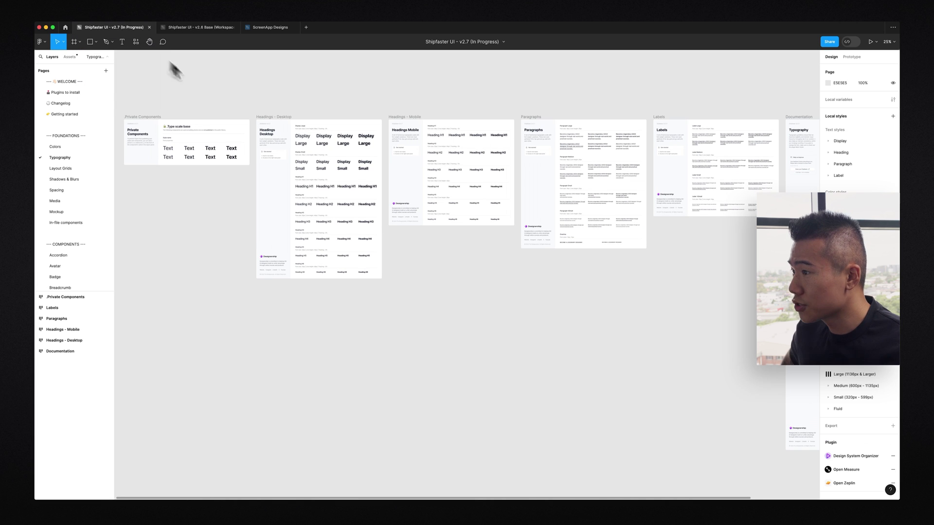
scroll(72, 160, down, 2)
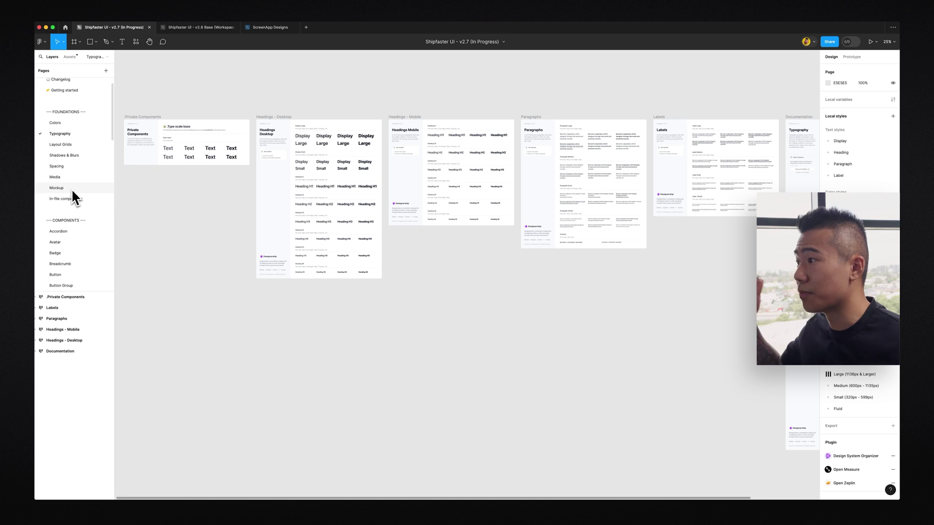
scroll(71, 188, down, 5)
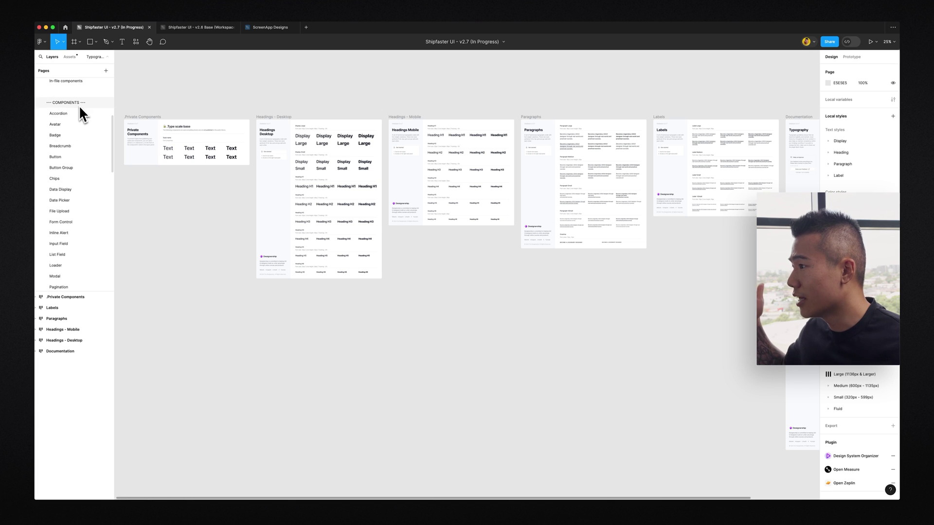
scroll(78, 106, down, 1)
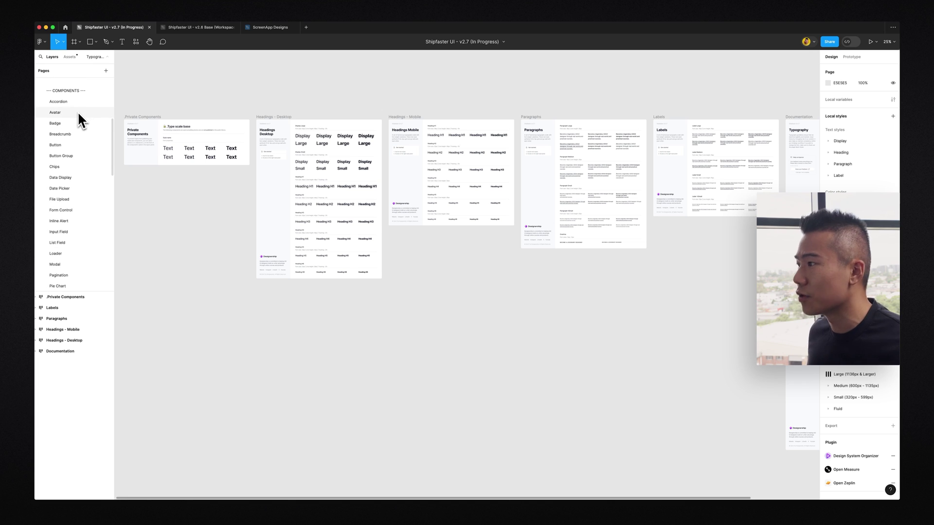
scroll(75, 157, down, 4)
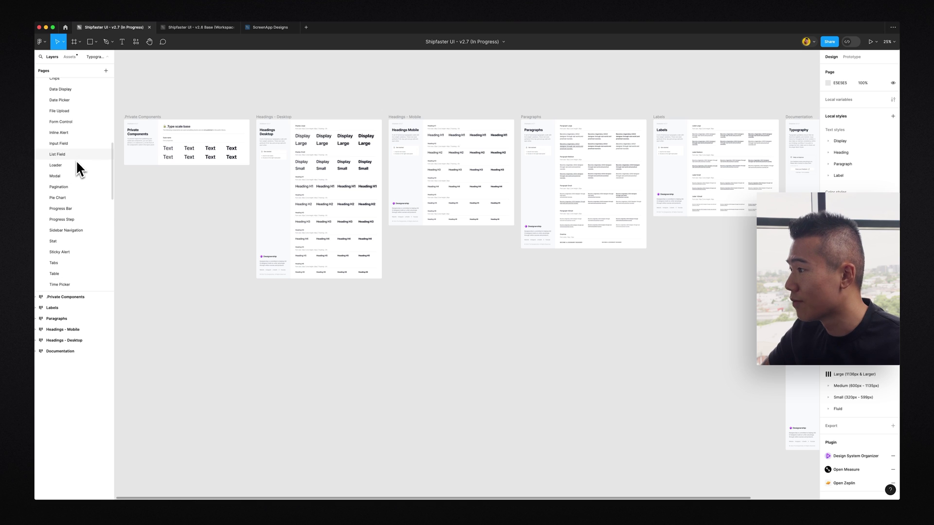
scroll(76, 159, down, 4)
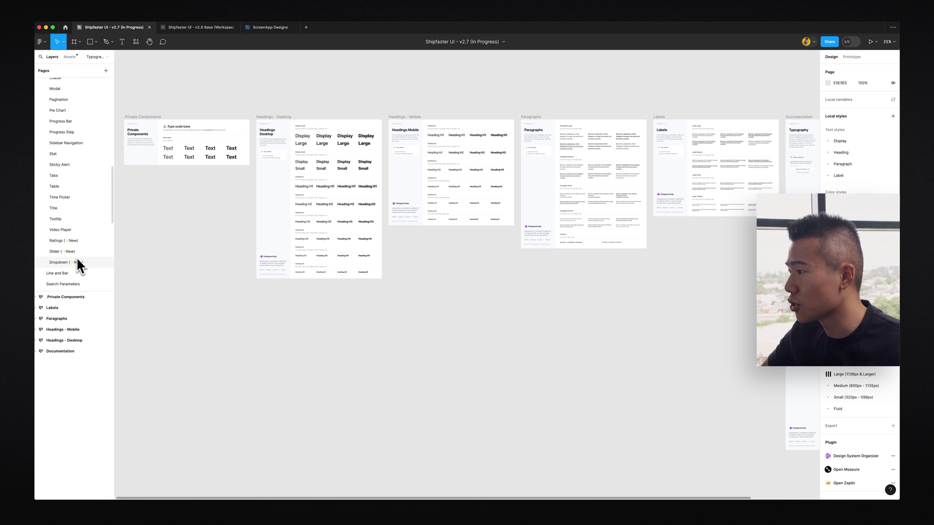
click(80, 263)
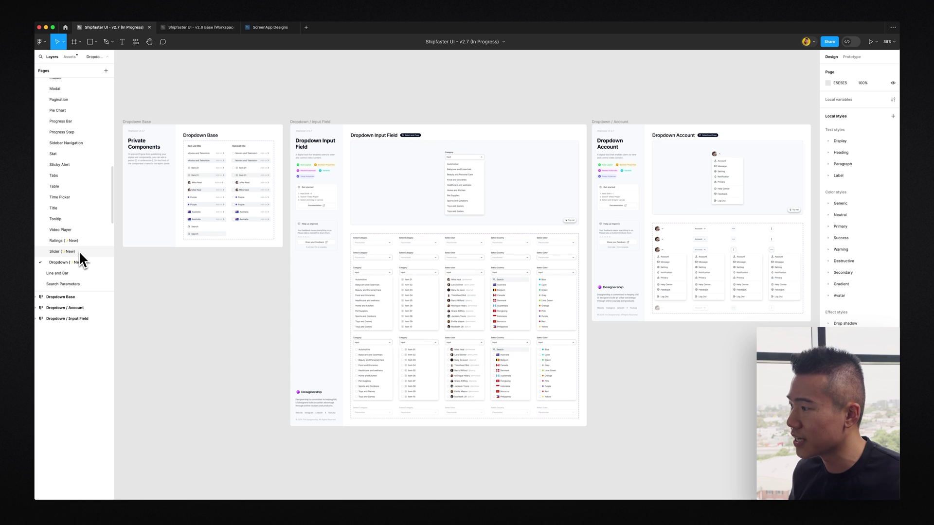
click(79, 251)
click(79, 241)
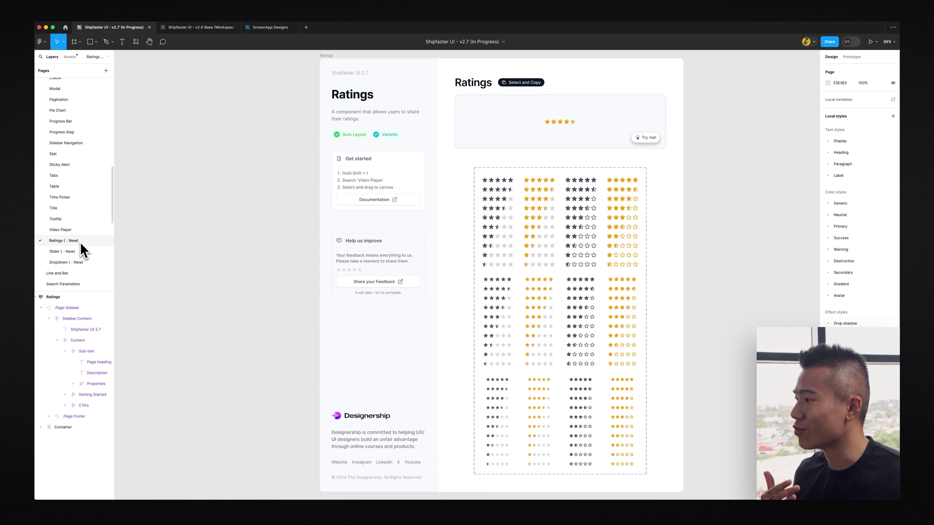
click(79, 230)
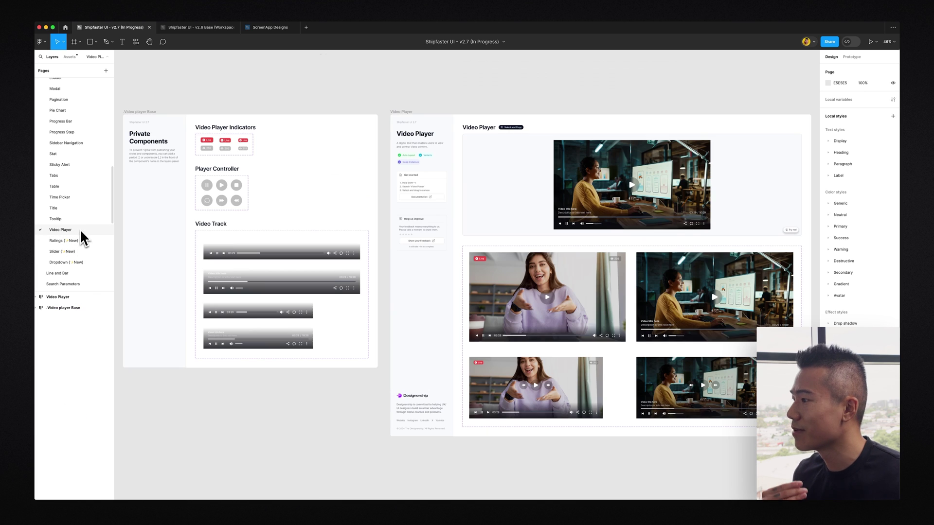
click(80, 187)
Step: Browse the Input Field and Form Control pages, then open the Examples page
scroll(80, 181, up, 2)
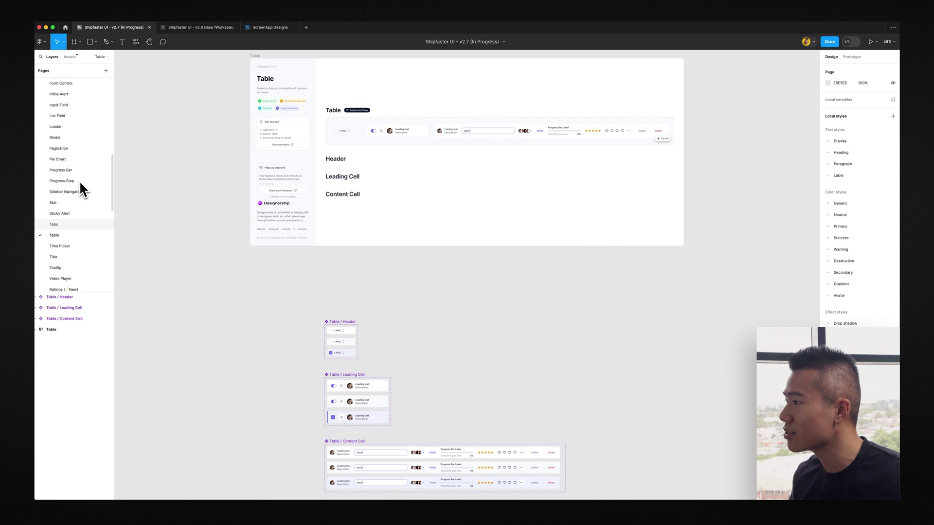
scroll(80, 184, up, 1)
click(80, 133)
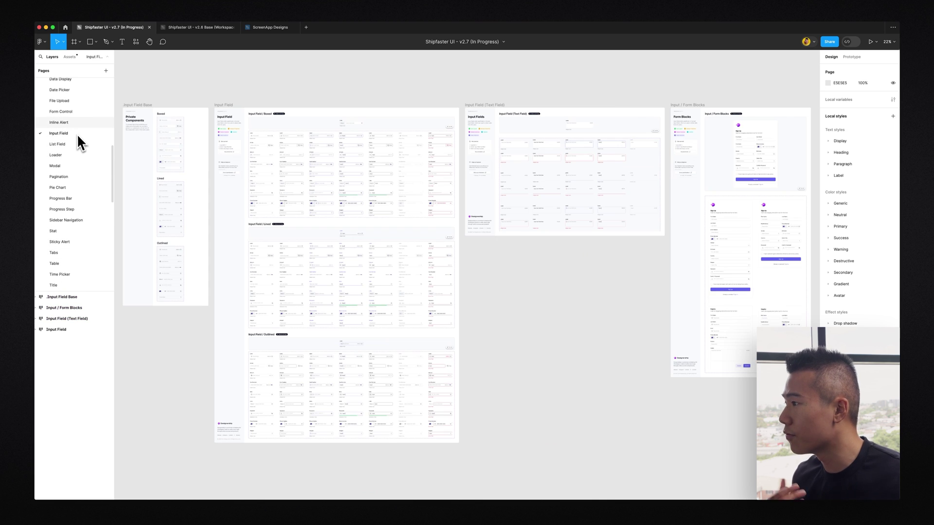
scroll(75, 127, up, 1)
click(72, 118)
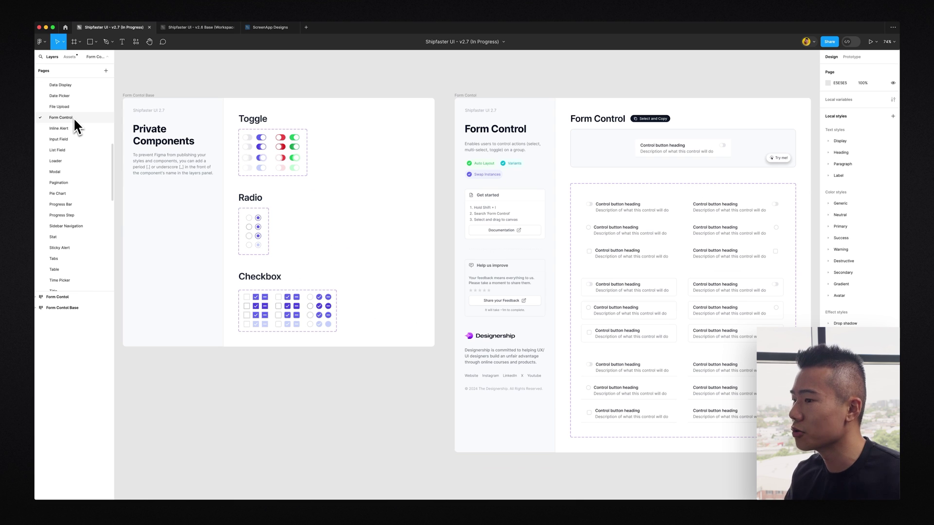
scroll(74, 118, up, 2)
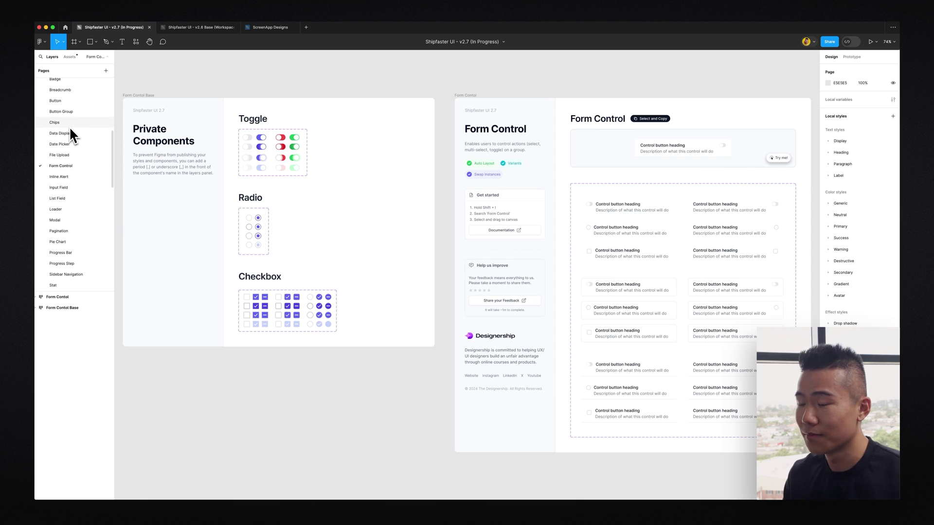
scroll(86, 162, down, 8)
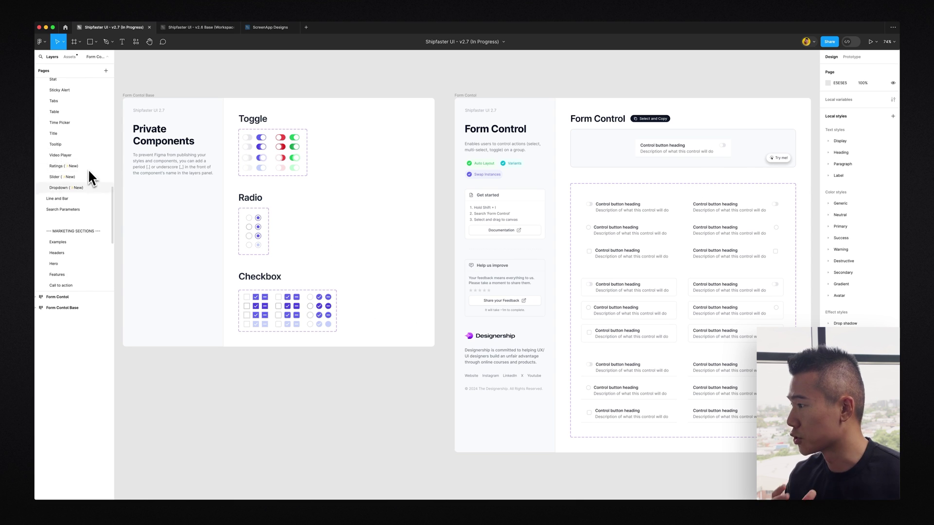
scroll(74, 243, down, 1)
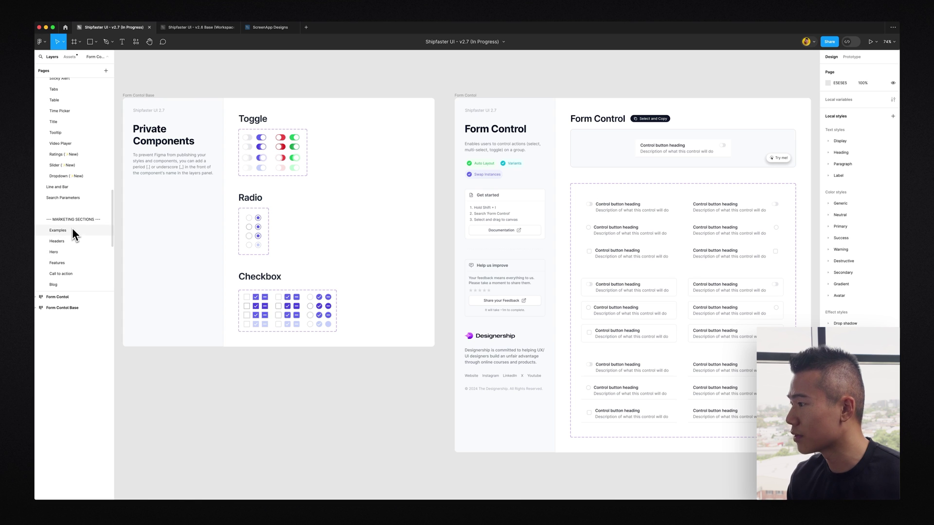
click(71, 229)
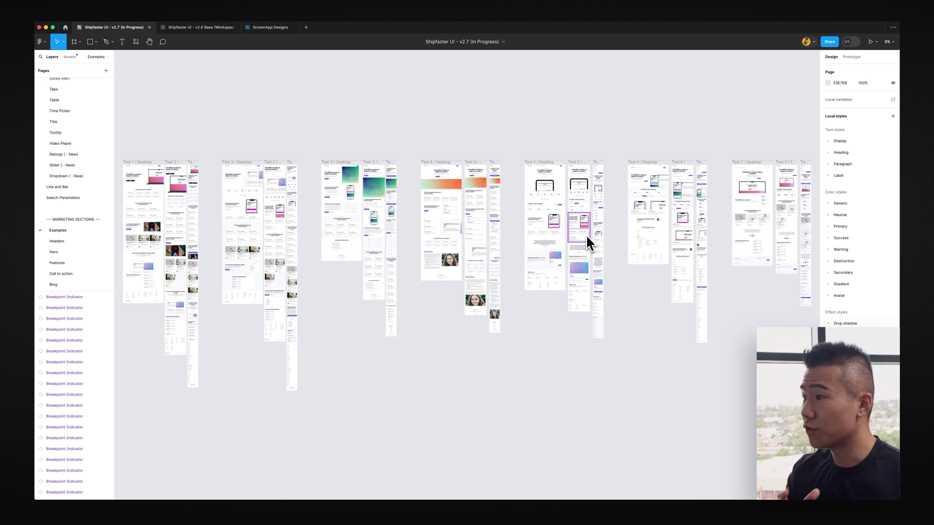
Step: Glance at the v2.6 Base file, then return to the v2.7 Examples page
click(195, 28)
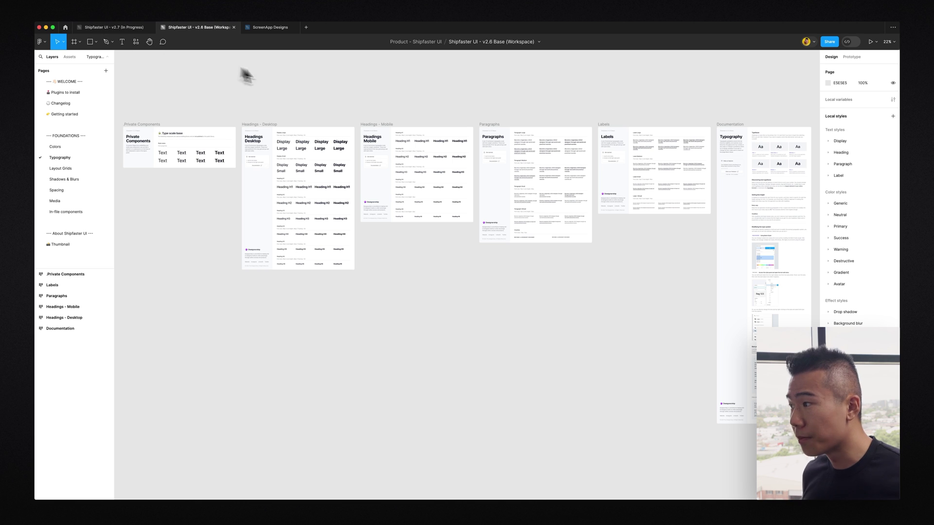
click(115, 27)
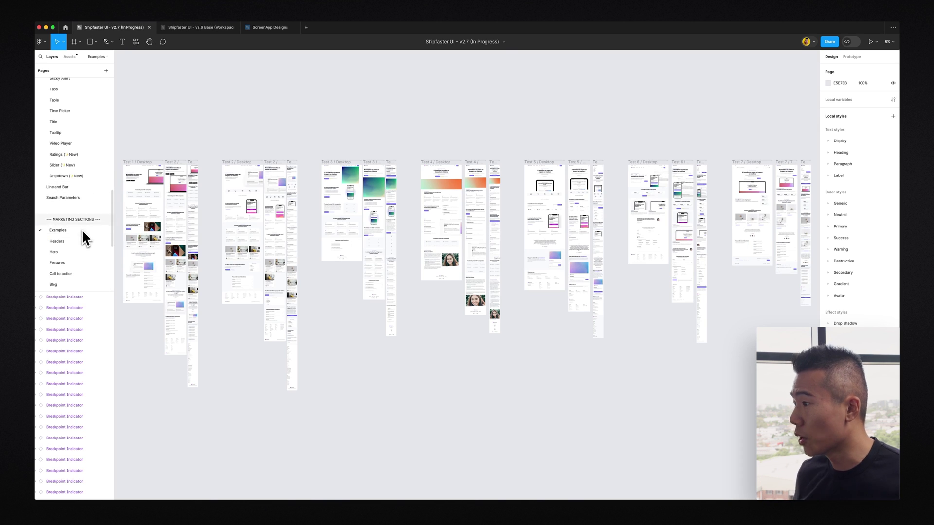
mouse_move(200, 33)
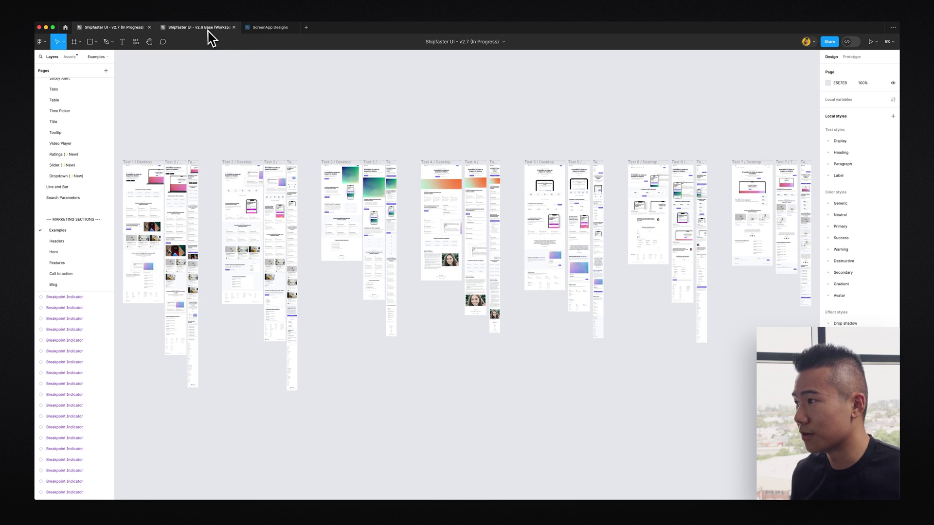
Step: Scan the v2.6 Base Typography frames, then zoom to 100% on the Labels frame (Large–XSmall)
click(200, 28)
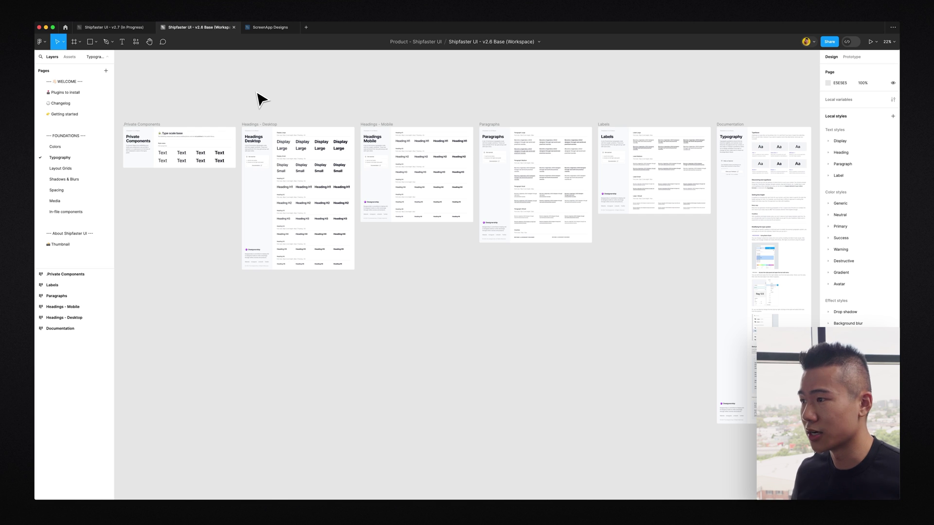
scroll(263, 99, up, 3)
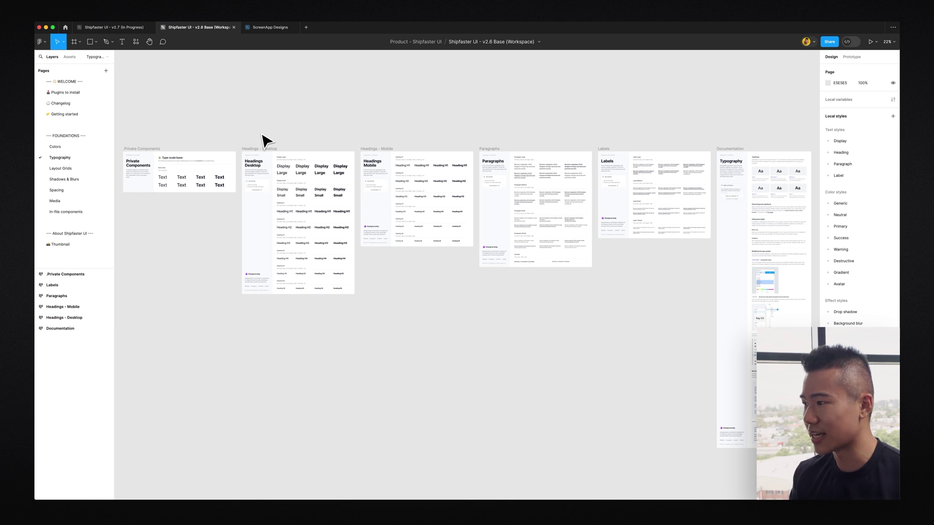
scroll(265, 140, down, 1)
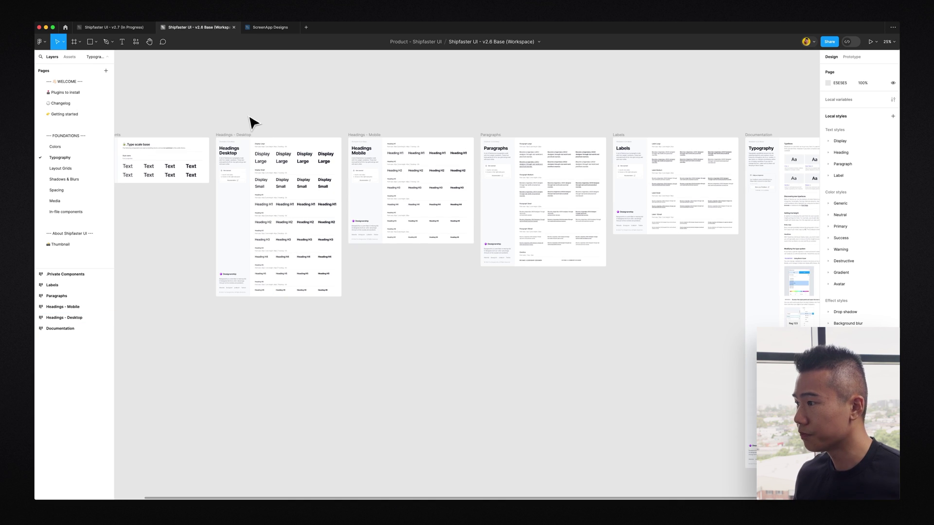
scroll(246, 119, up, 5)
scroll(246, 119, down, 5)
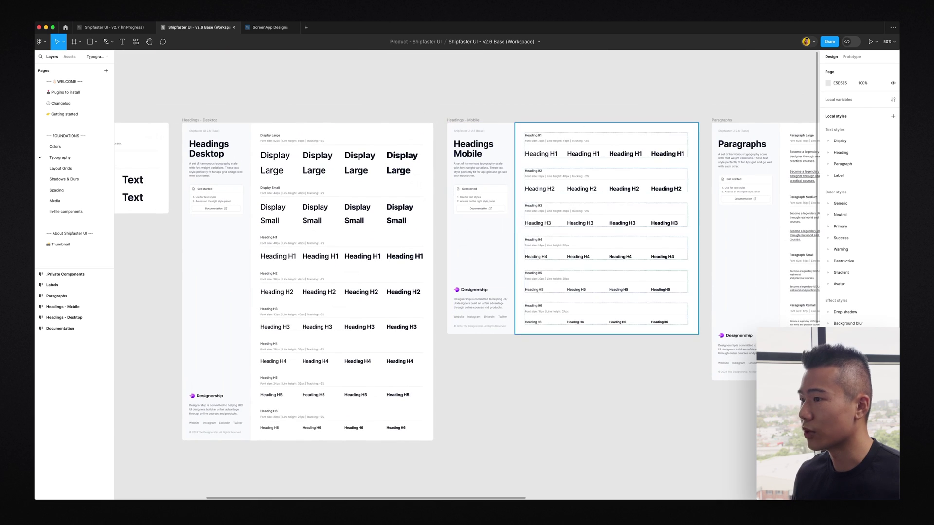
scroll(374, 160, up, 5)
scroll(361, 146, right, 6)
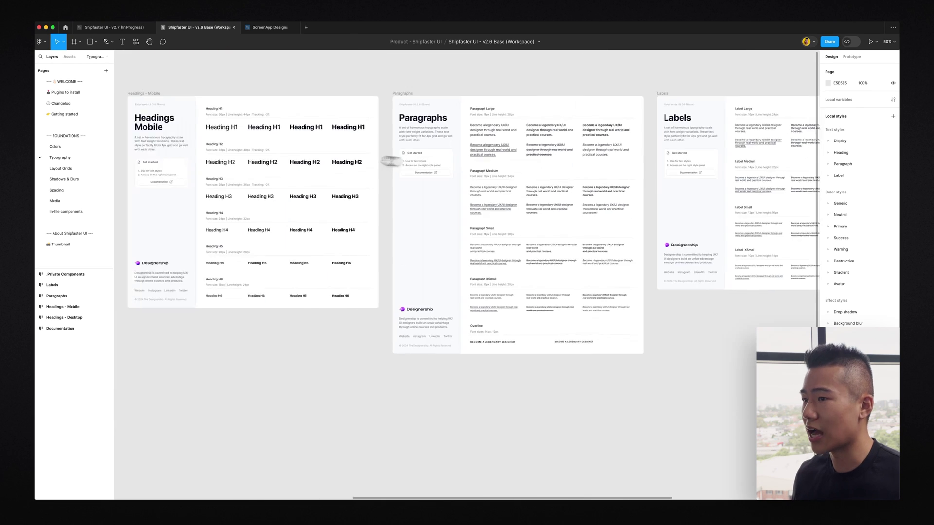
scroll(465, 171, right, 5)
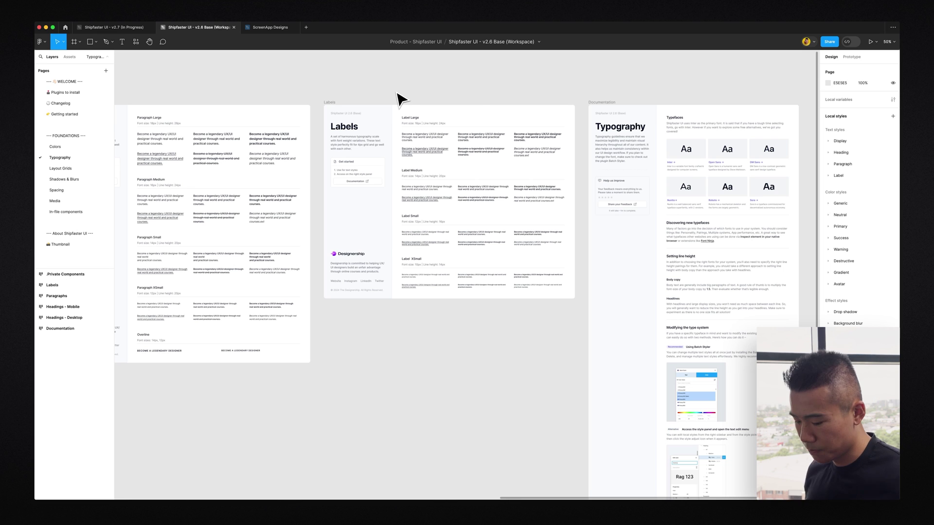
key(shift+0)
drag(396, 92, 417, 233)
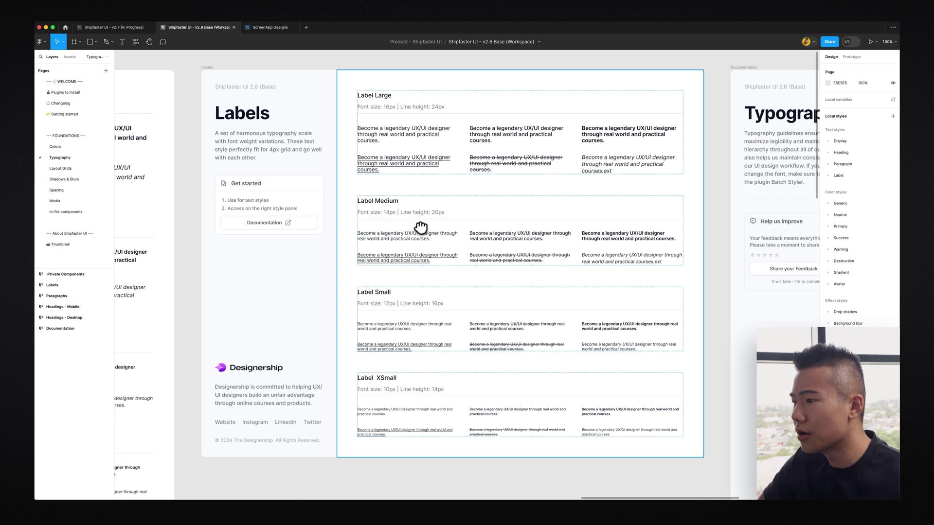
Step: Switch to ScreenApp Designs and scroll right to the 'How to use a DSLR' video screen
click(267, 28)
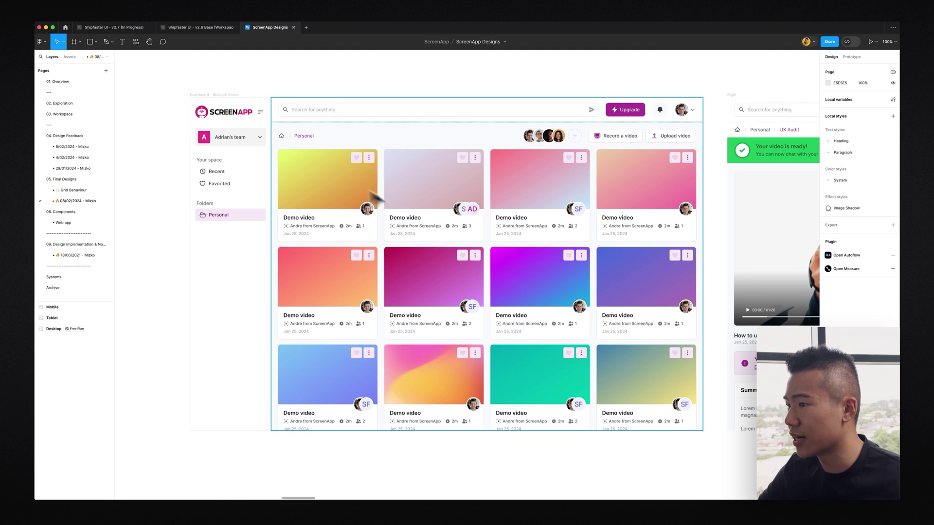
scroll(438, 215, right, 3)
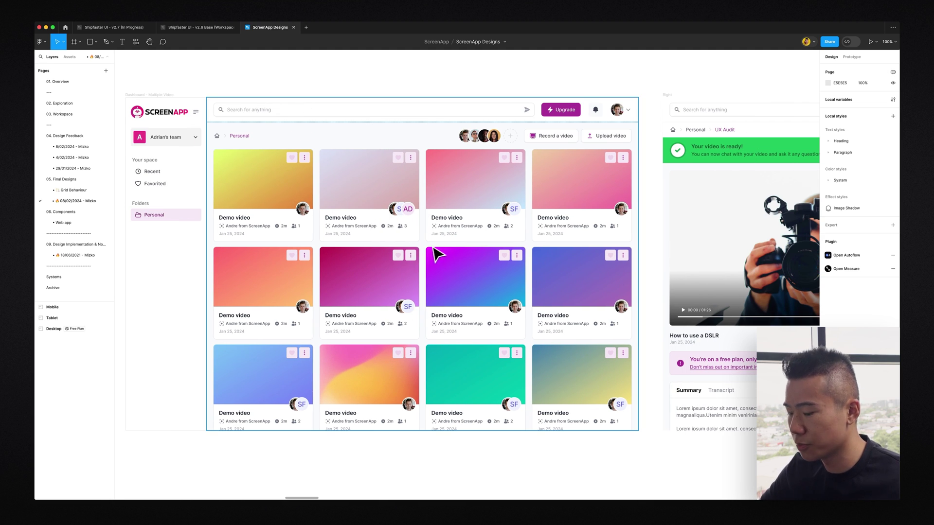
scroll(486, 297, right, 15)
scroll(441, 252, right, 2)
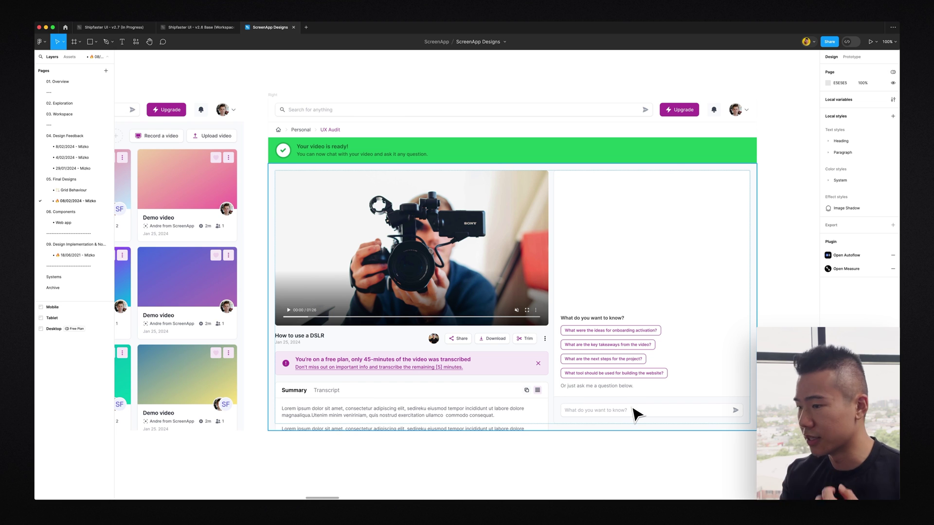
Step: Select the Summary paragraph text and apply the Label/Small/Medium style to it
click(298, 417)
double_click(298, 417)
double_click(298, 417)
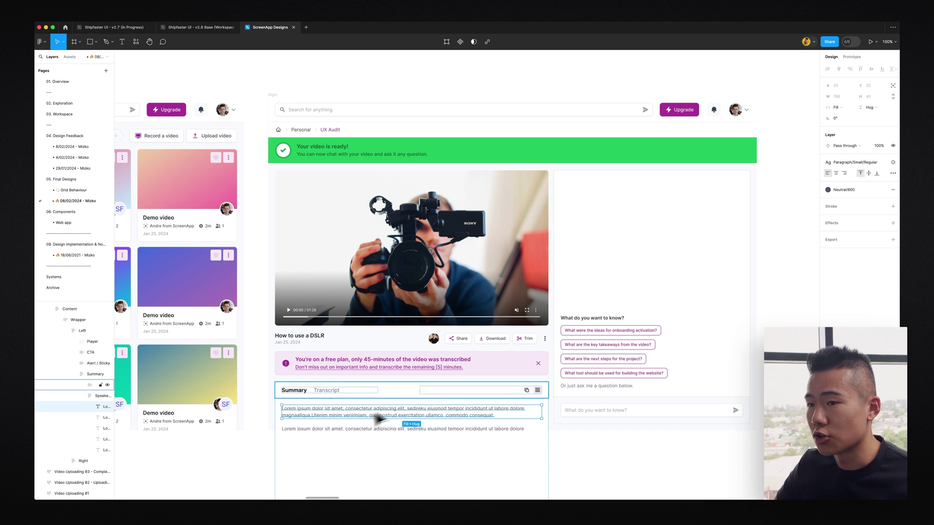
click(840, 163)
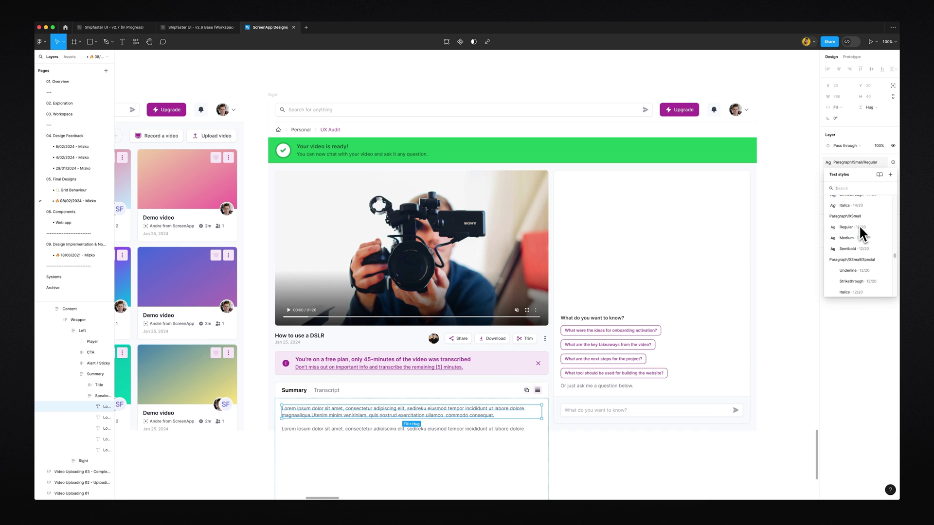
scroll(860, 225, down, 5)
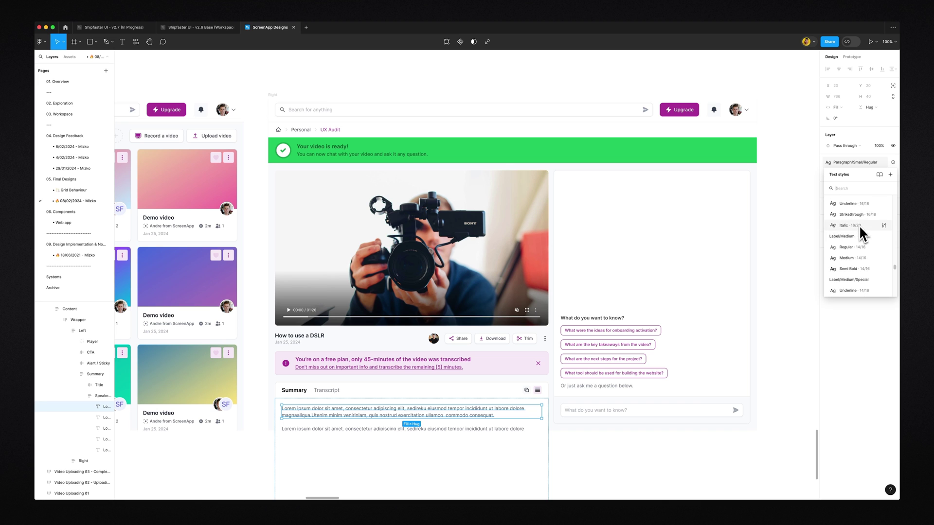
click(846, 247)
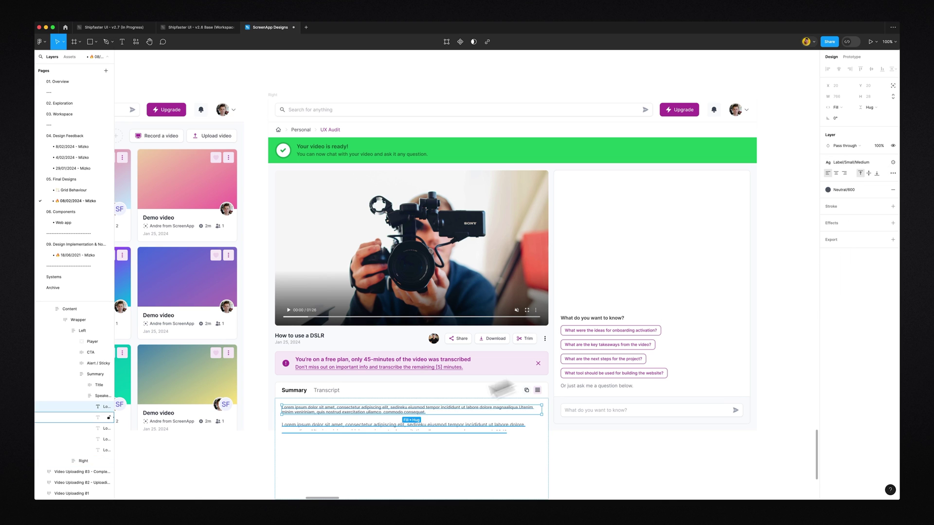
Step: Try Label/Medium/Medium, then undo back to Paragraph/Small/Regular and scroll to the dashboard
click(850, 162)
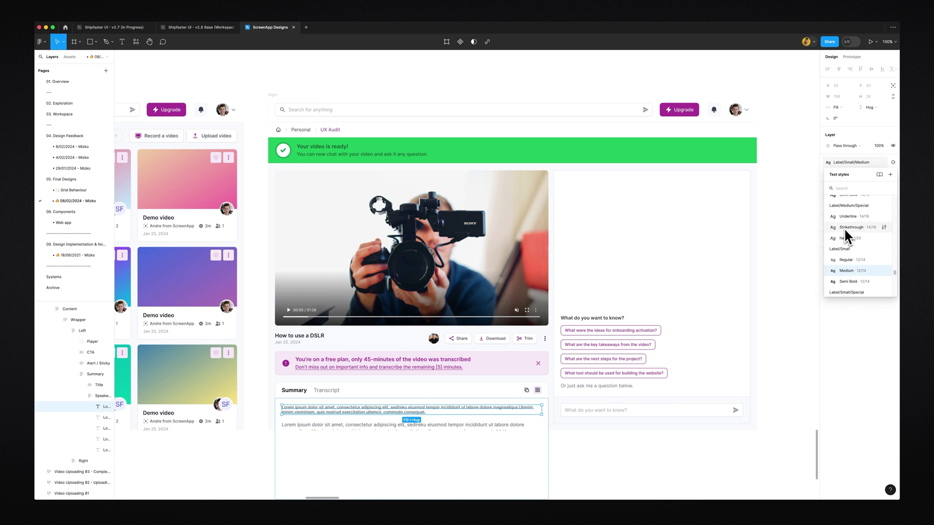
click(849, 240)
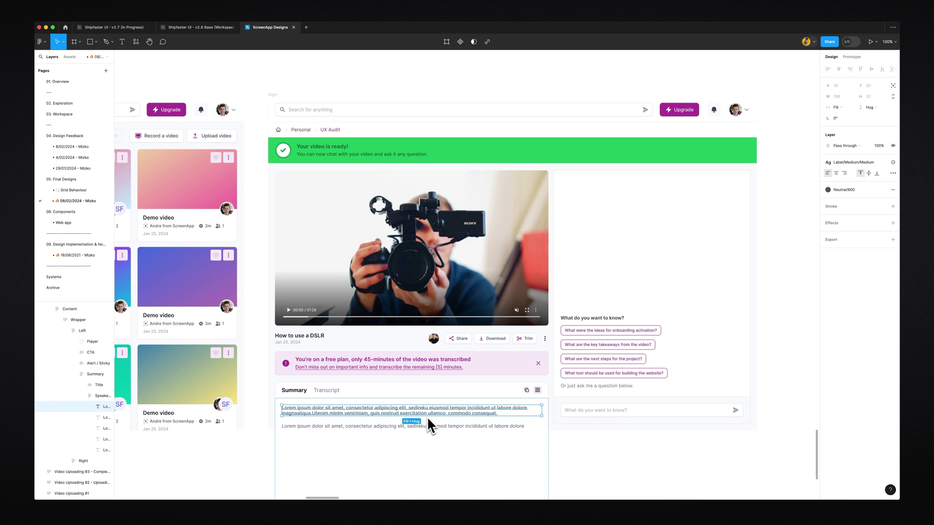
key(super+z)
key(super+z)
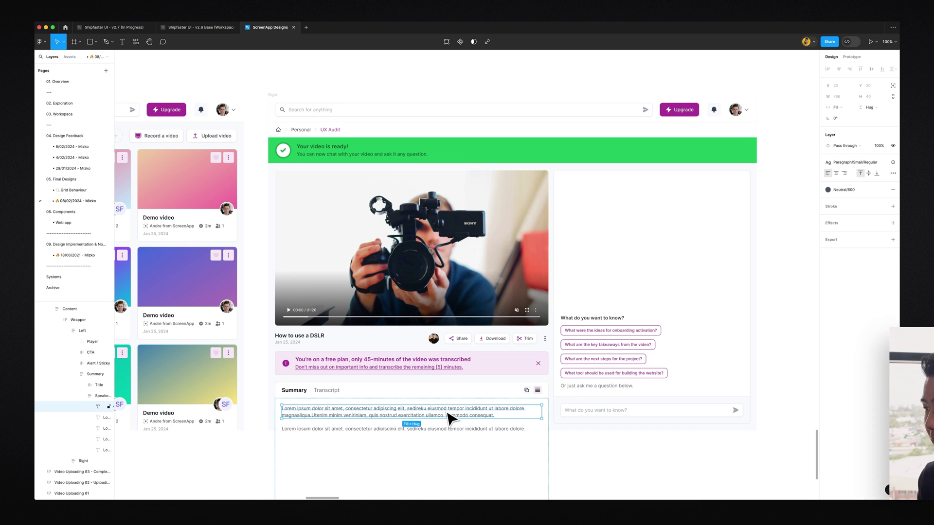
scroll(448, 418, left, 5)
scroll(449, 419, left, 5)
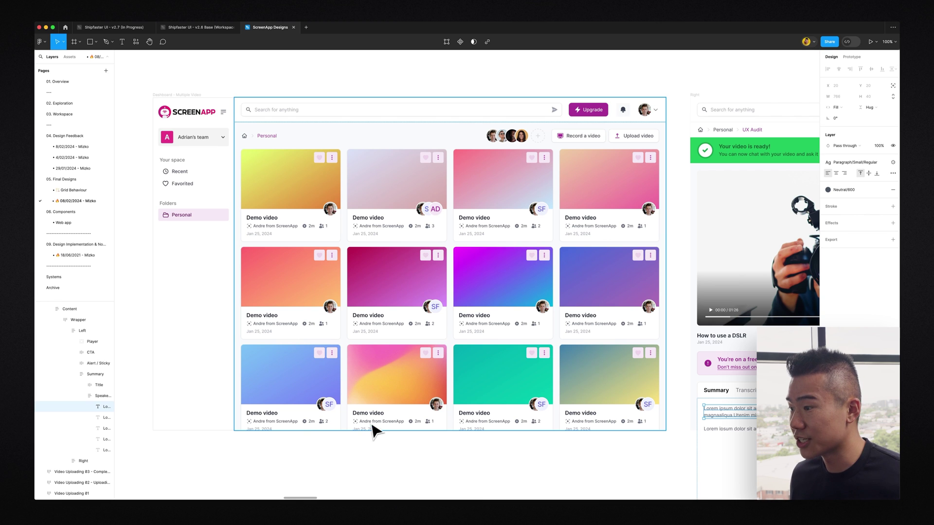
Step: Check the author lines on the dashboard cards use Label/Small/Medium, then return to the video page
super+click(388, 226)
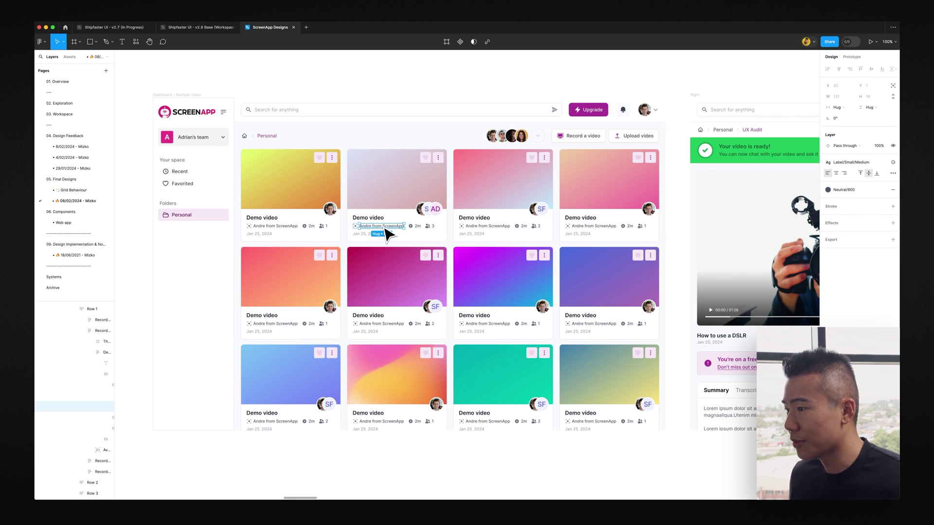
key(shift+Tab)
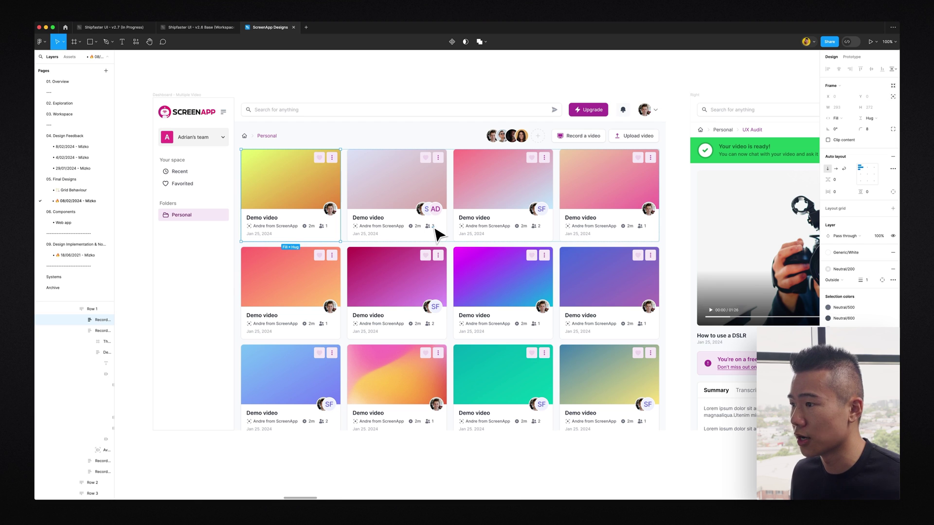
super+click(407, 228)
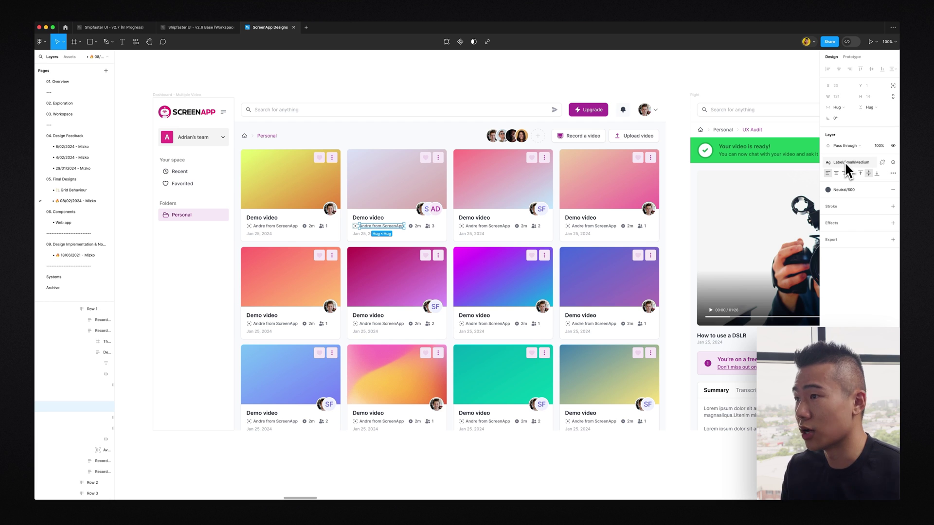
click(504, 229)
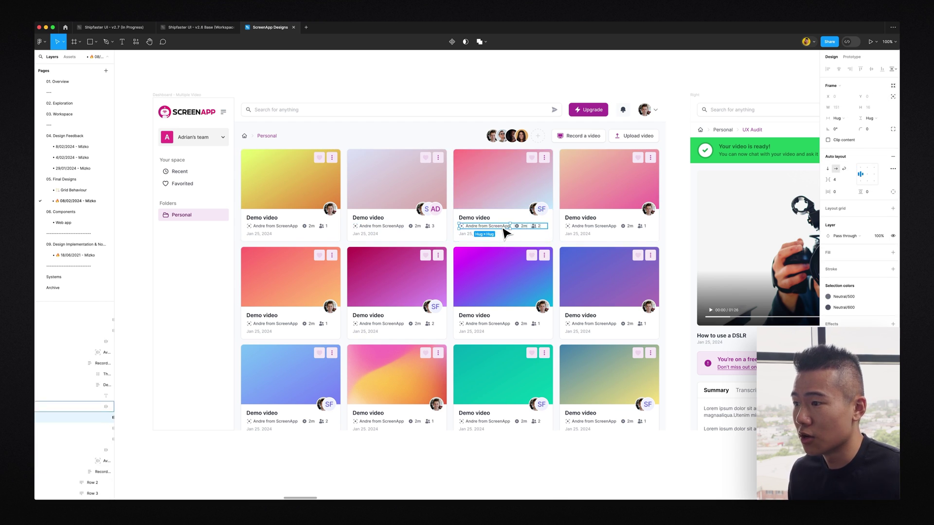
double_click(504, 228)
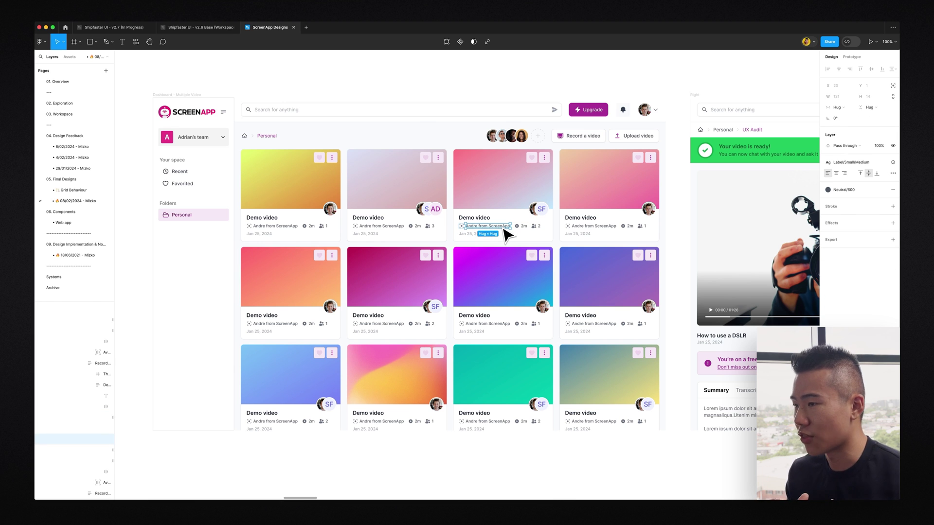
scroll(506, 235, right, 10)
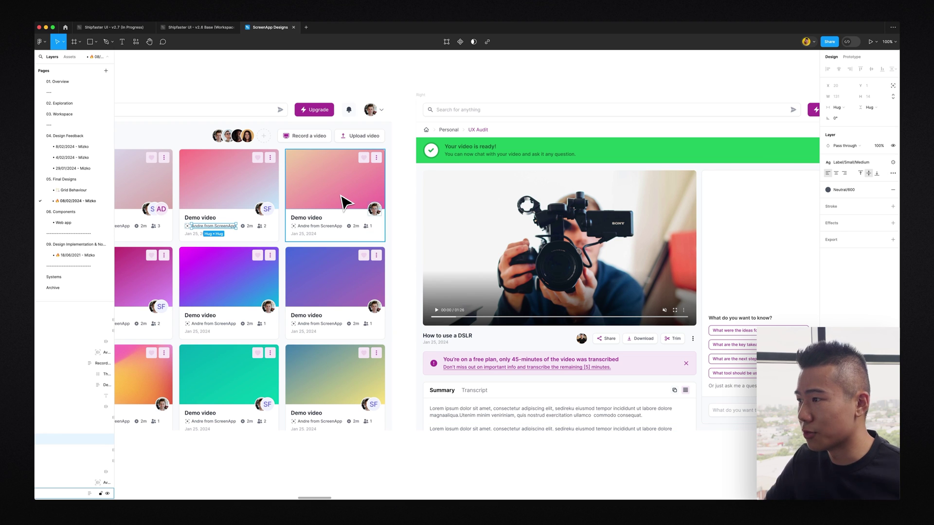
Step: Return to the Shipfaster UI v2.6 Base file's Labels frame
click(206, 30)
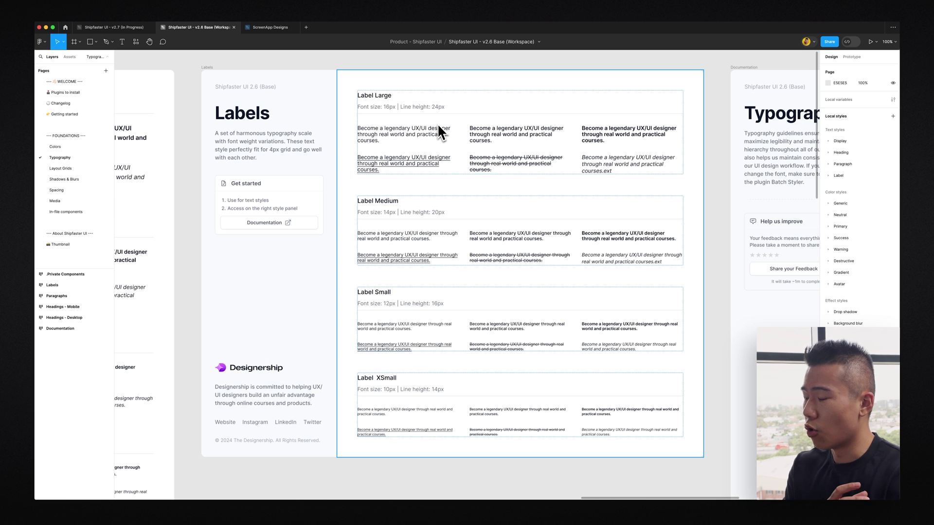
Step: Back in ScreenApp Designs, clear the selection and pan across the full dashboard
click(270, 28)
key(Escape)
drag(329, 145, 559, 79)
scroll(535, 85, right, 1)
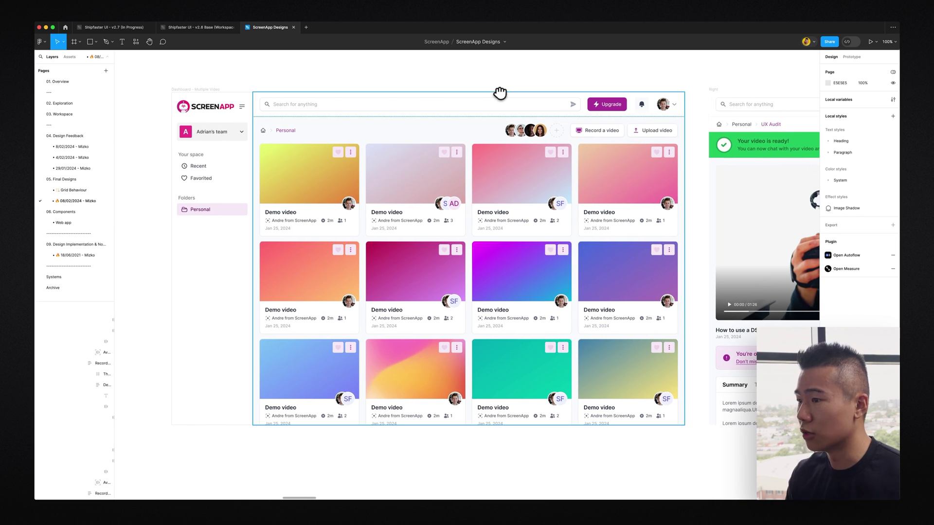
scroll(496, 224, right, 10)
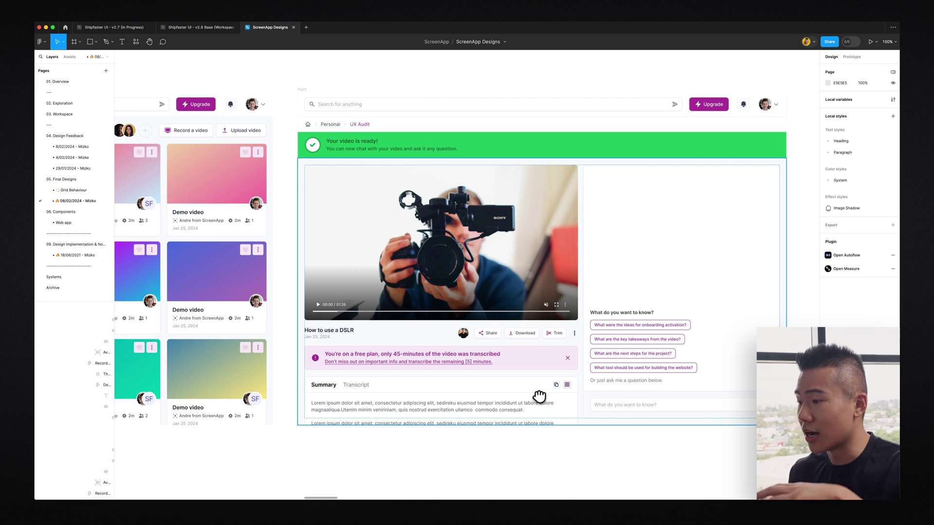
scroll(715, 281, right, 10)
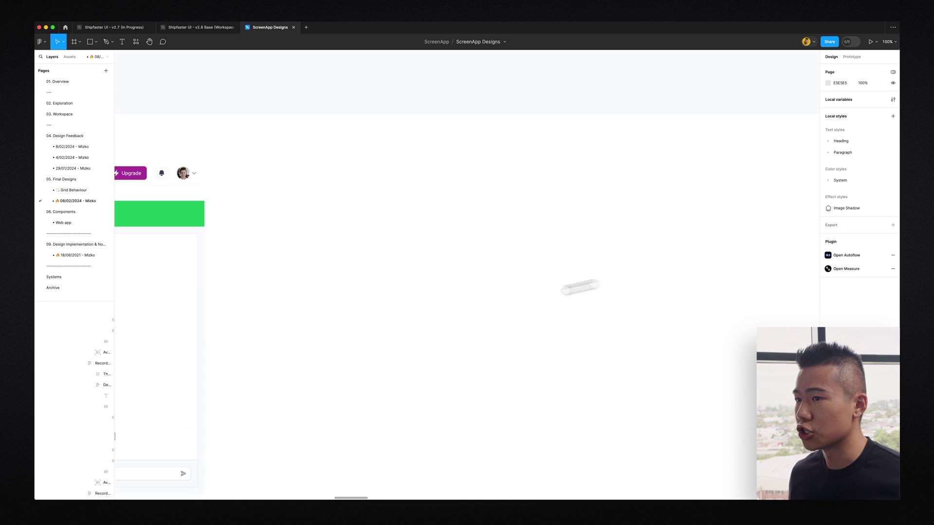
Step: Scroll around the 'Dashboard with multiple videos' section and its Demo video cards
scroll(384, 294, down, 10)
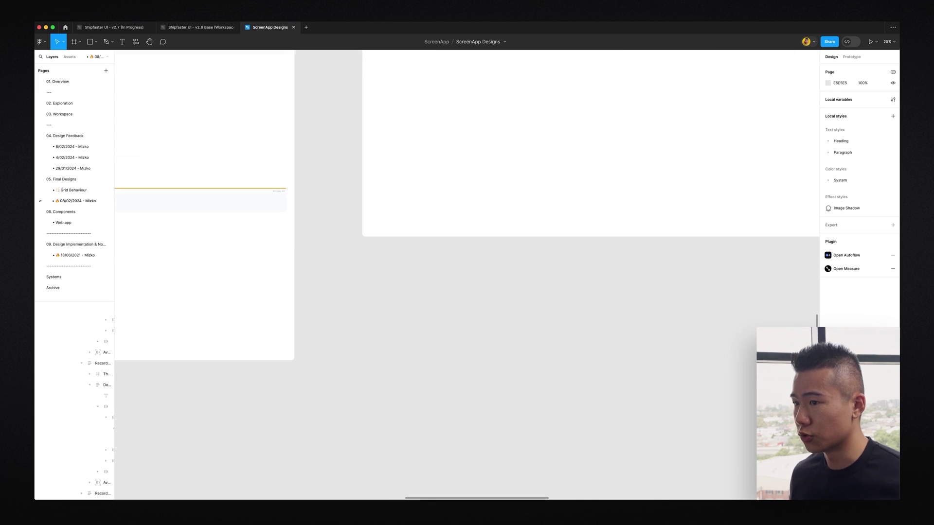
scroll(424, 293, up, 10)
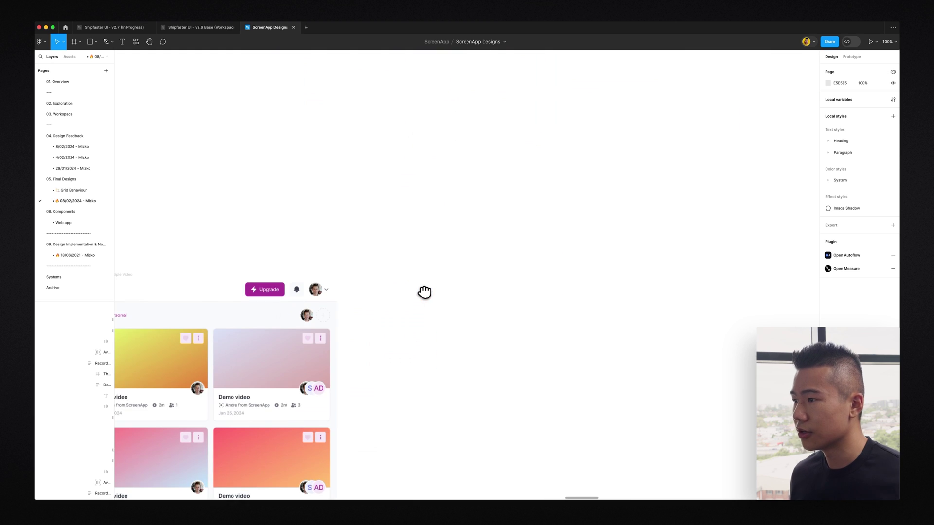
scroll(510, 308, up, 10)
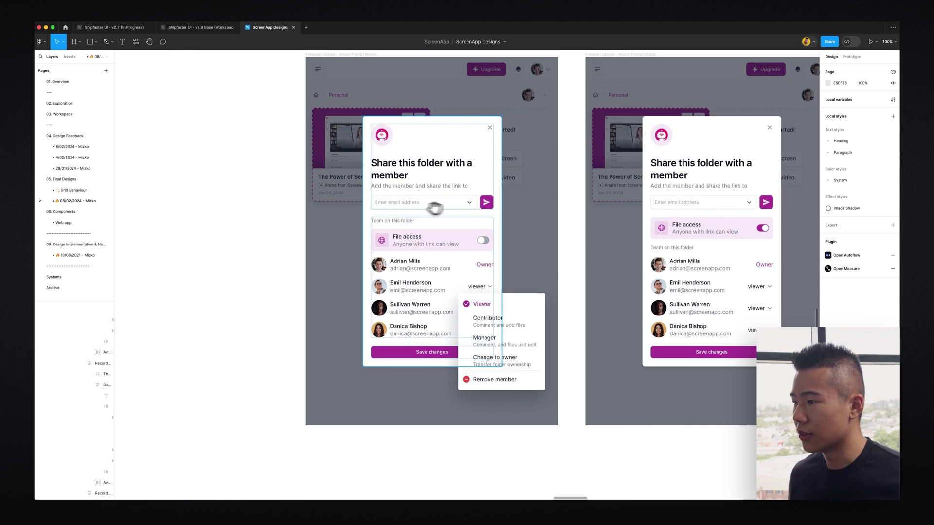
scroll(437, 362, down, 5)
scroll(435, 363, down, 10)
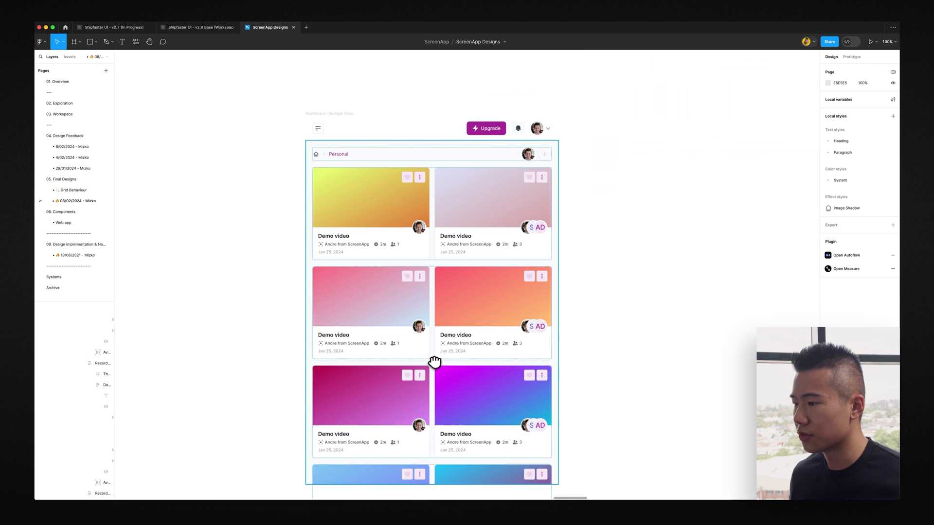
scroll(599, 394, down, 5)
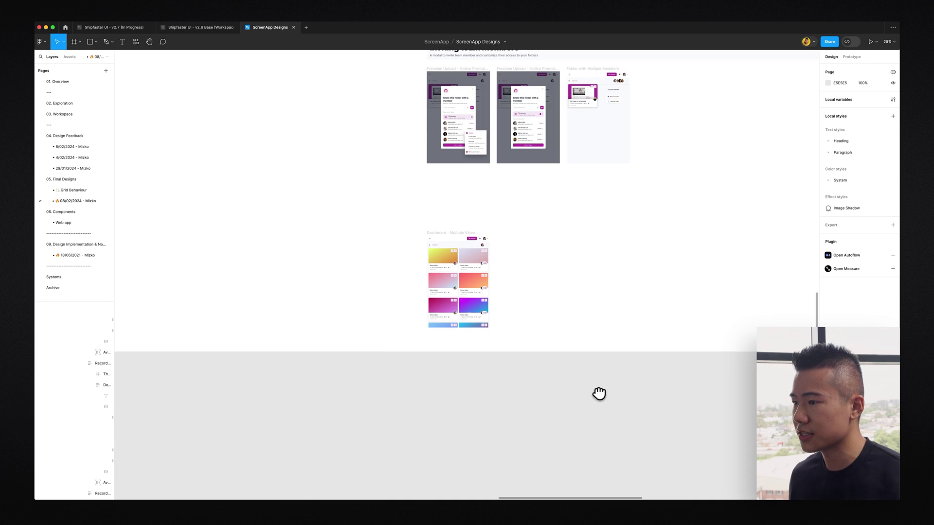
scroll(682, 236, left, 5)
scroll(443, 225, right, 5)
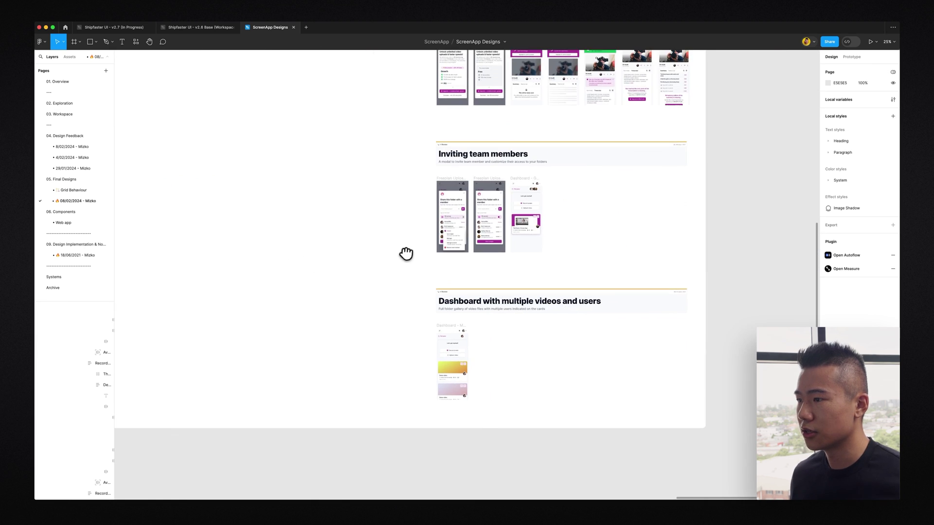
scroll(407, 253, up, 5)
scroll(410, 251, up, 5)
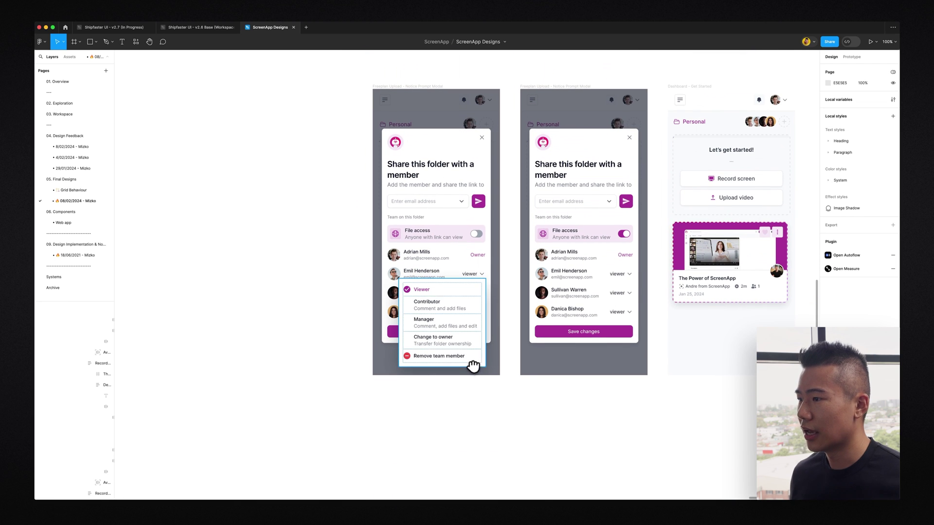
scroll(449, 350, down, 10)
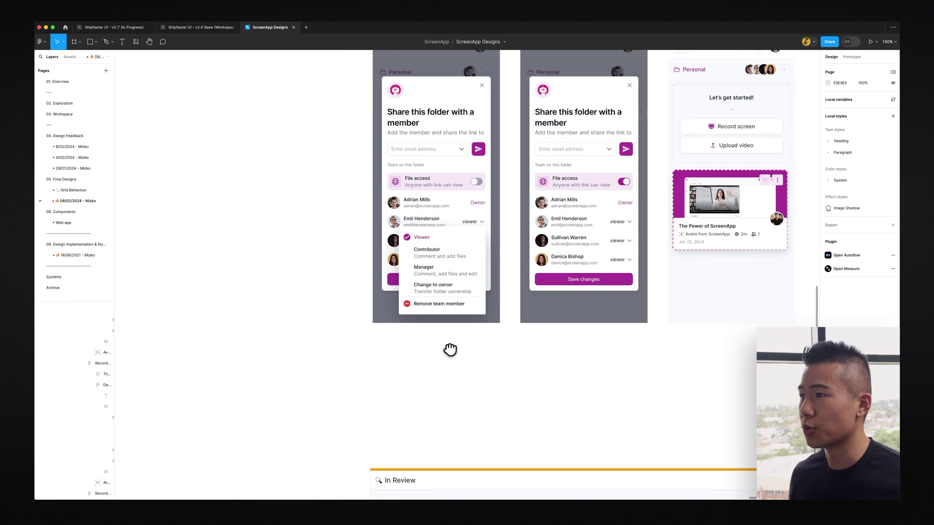
scroll(450, 349, down, 4)
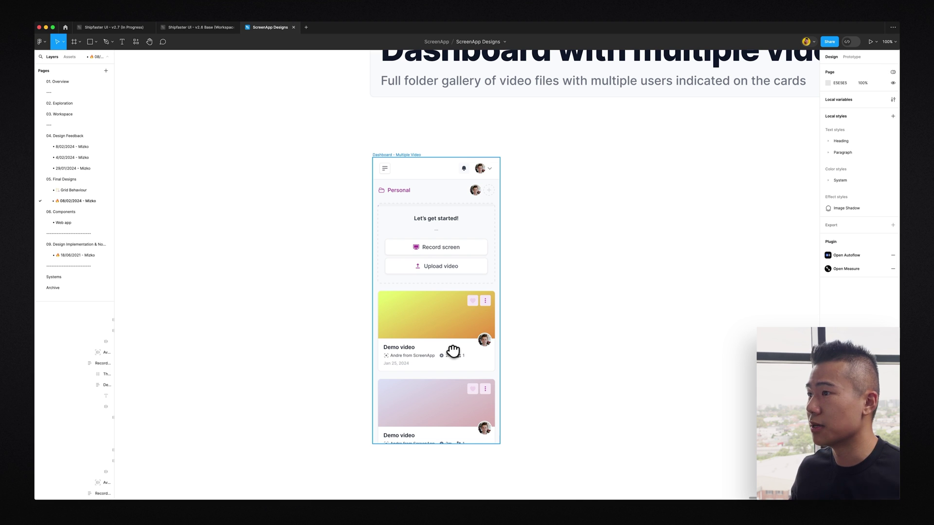
Step: In the v2.6 Base kit, scroll to the Paragraphs frame, Large 18px/28px through XSmall 12px/20px
click(202, 28)
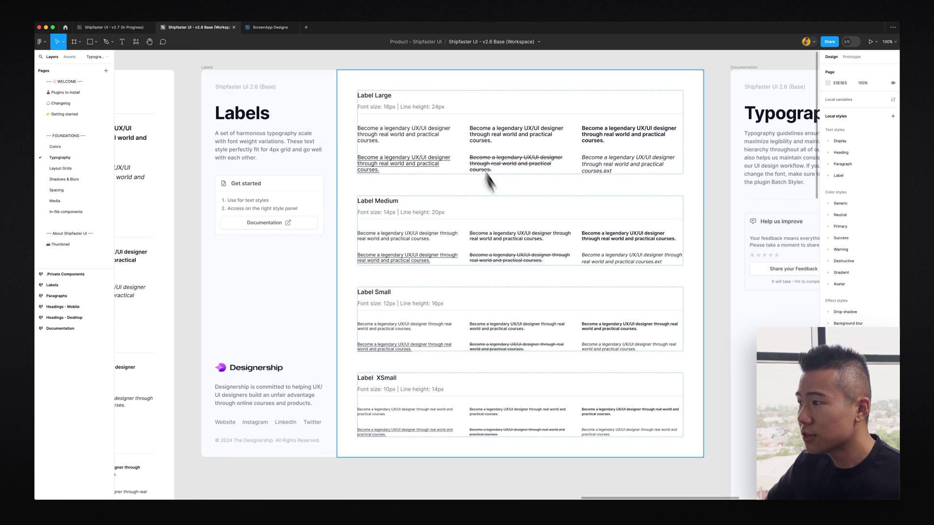
scroll(413, 297, left, 10)
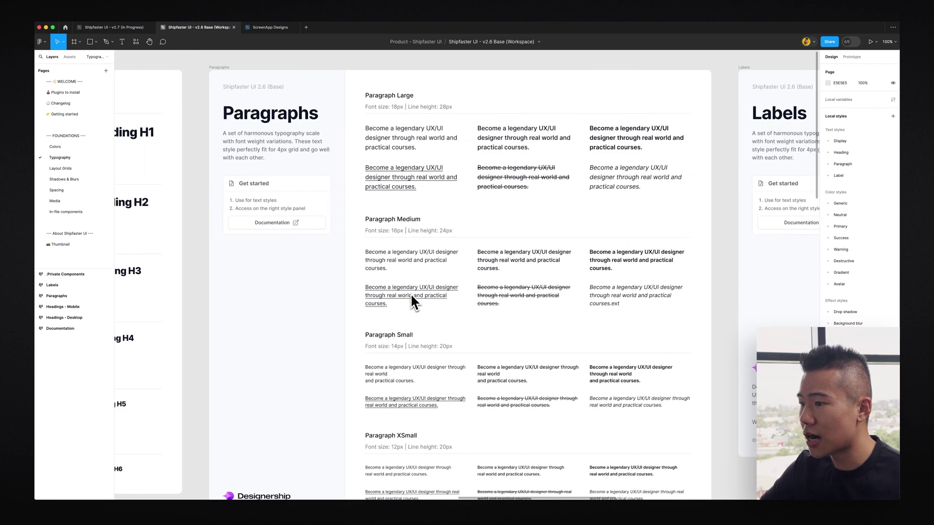
scroll(412, 297, down, 3)
scroll(469, 311, up, 1)
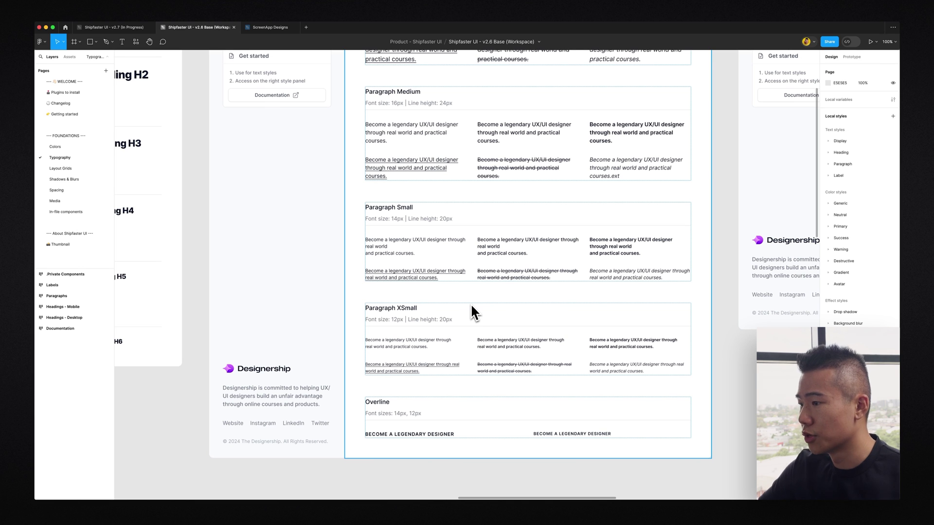
scroll(397, 322, up, 2)
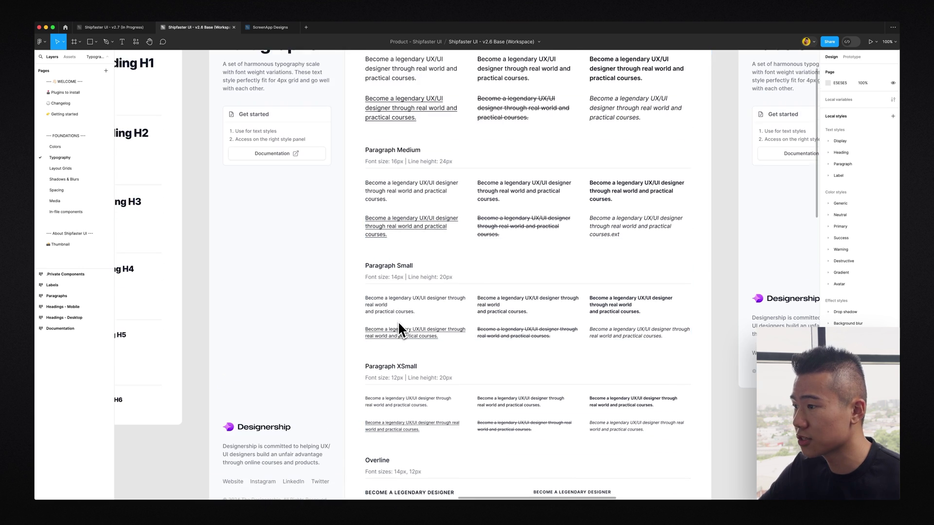
scroll(396, 281, up, 3)
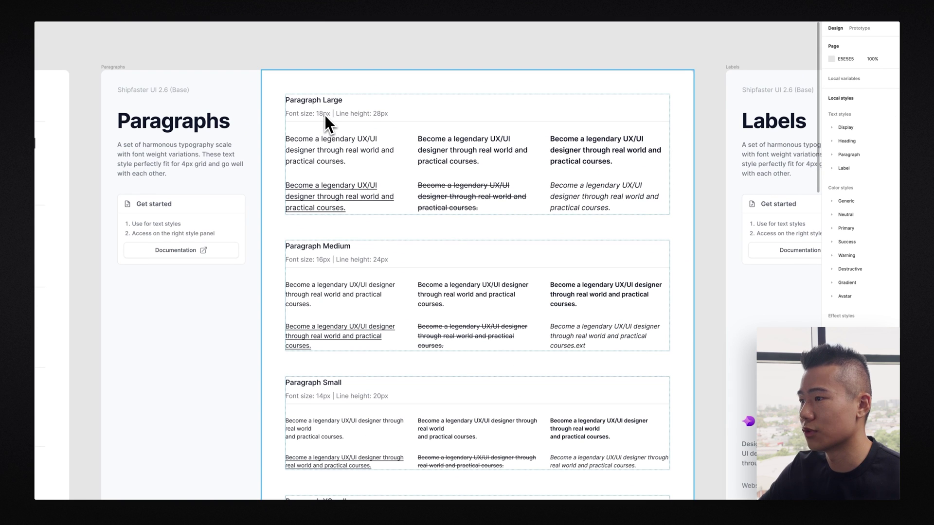
scroll(327, 115, down, 4)
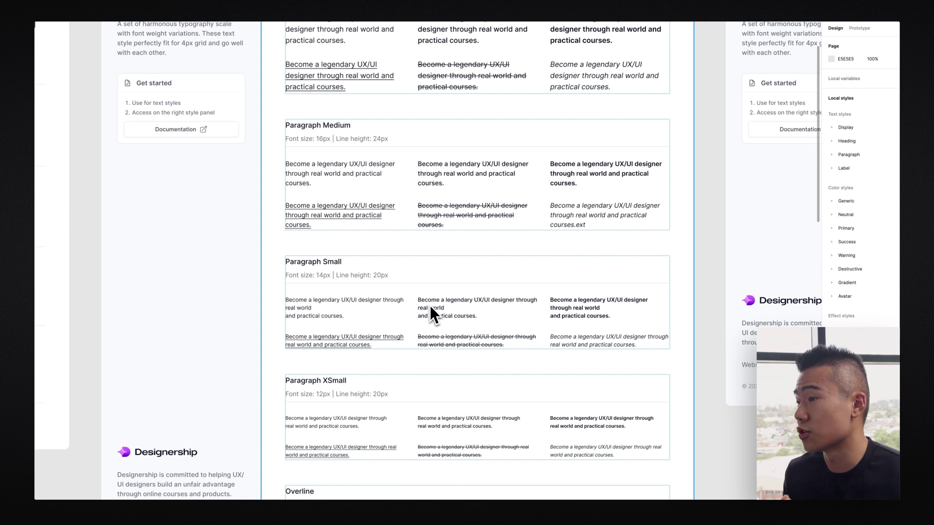
scroll(431, 305, up, 3)
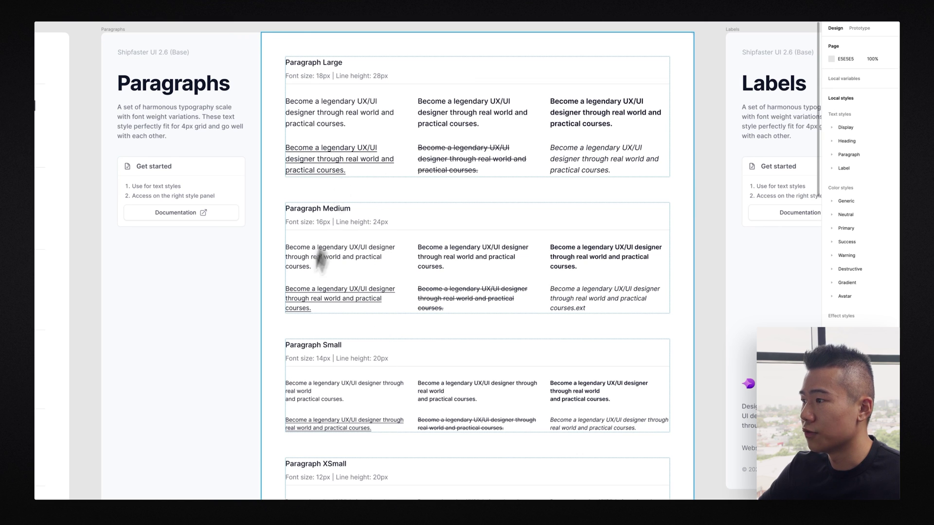
Step: Pan to the Headings Mobile frame and scroll through its H1–H6 rows
scroll(292, 341, left, 10)
scroll(288, 338, left, 4)
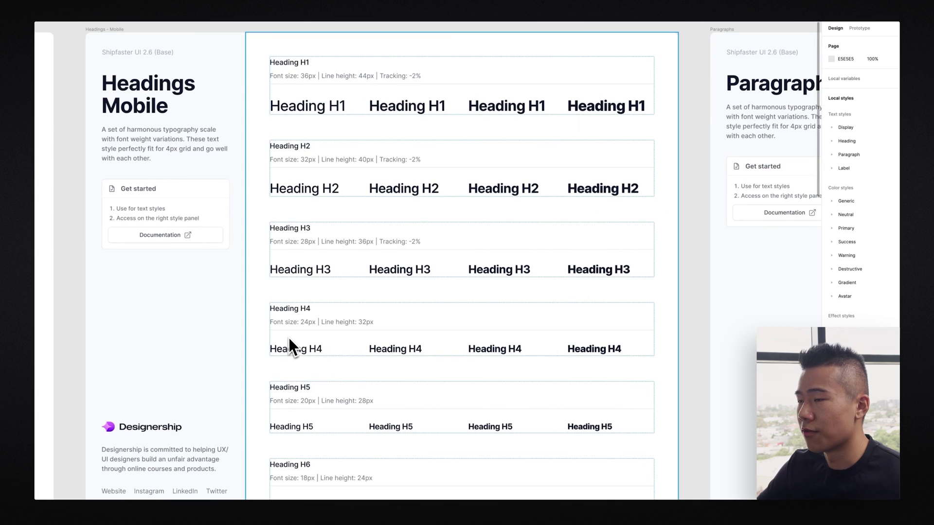
scroll(288, 338, down, 3)
scroll(286, 337, up, 2)
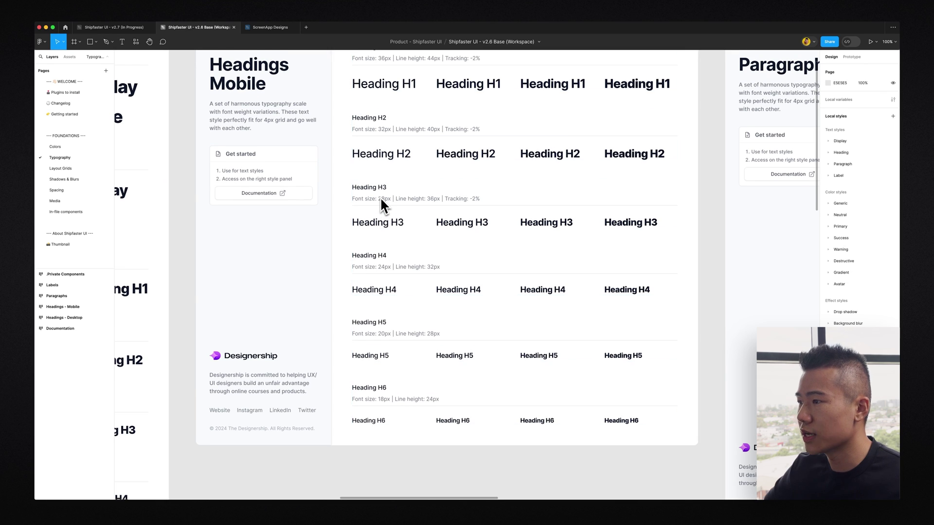
scroll(381, 197, up, 1)
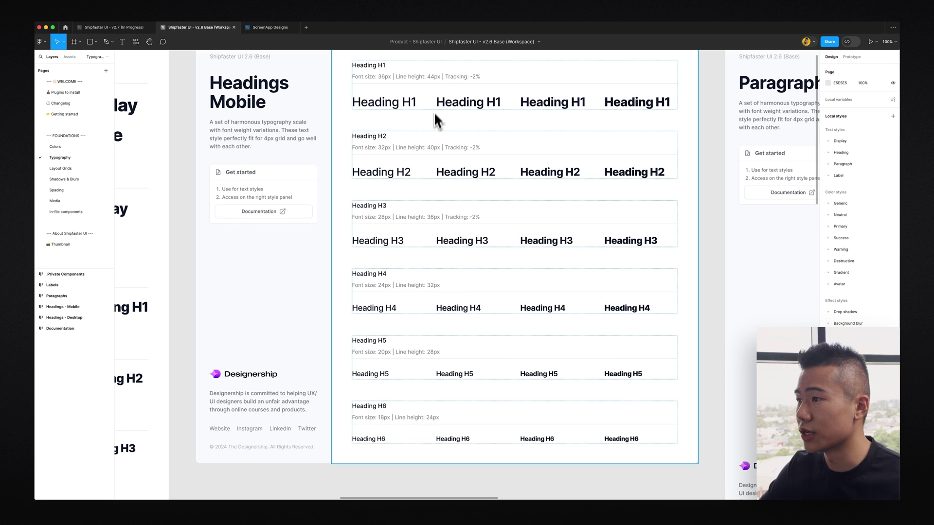
Step: Pan to Headings Desktop and review Display down to H1 40px/48px through H6 20px/28px
scroll(382, 220, left, 5)
scroll(383, 222, left, 5)
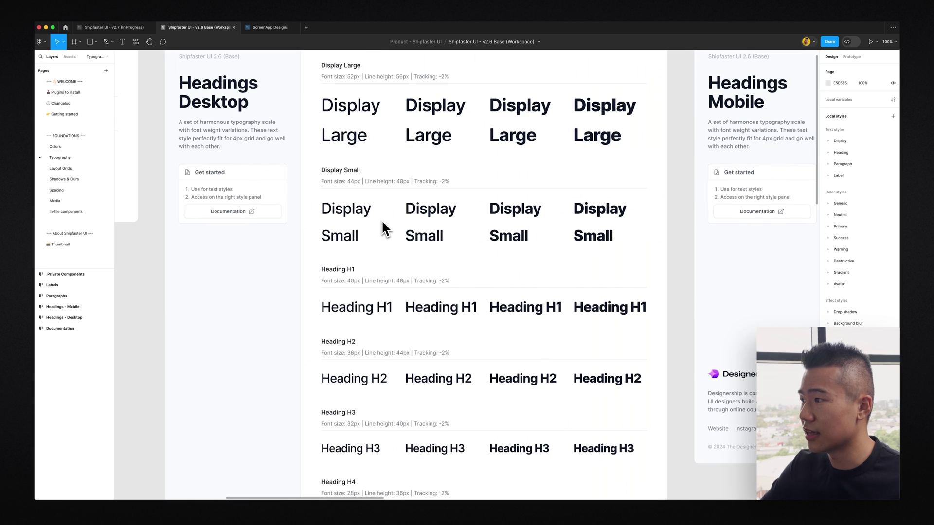
scroll(382, 228, down, 8)
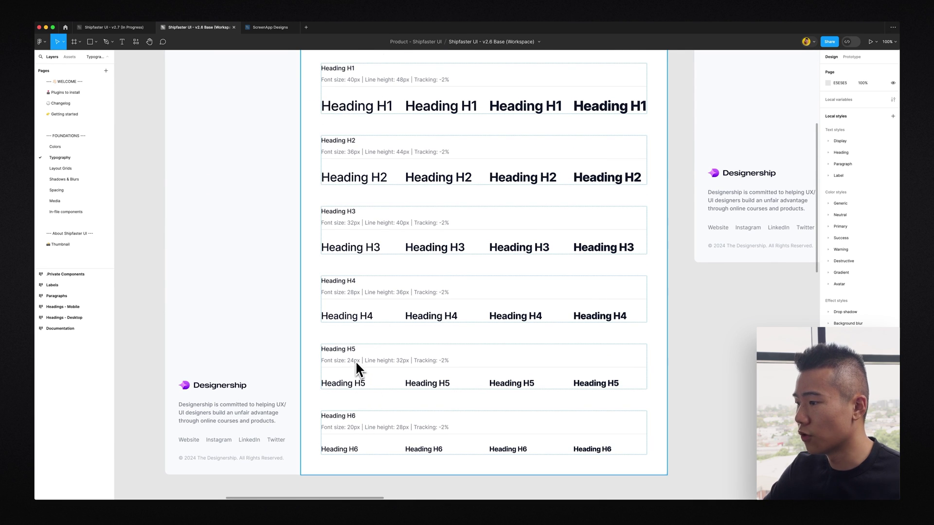
scroll(358, 227, up, 3)
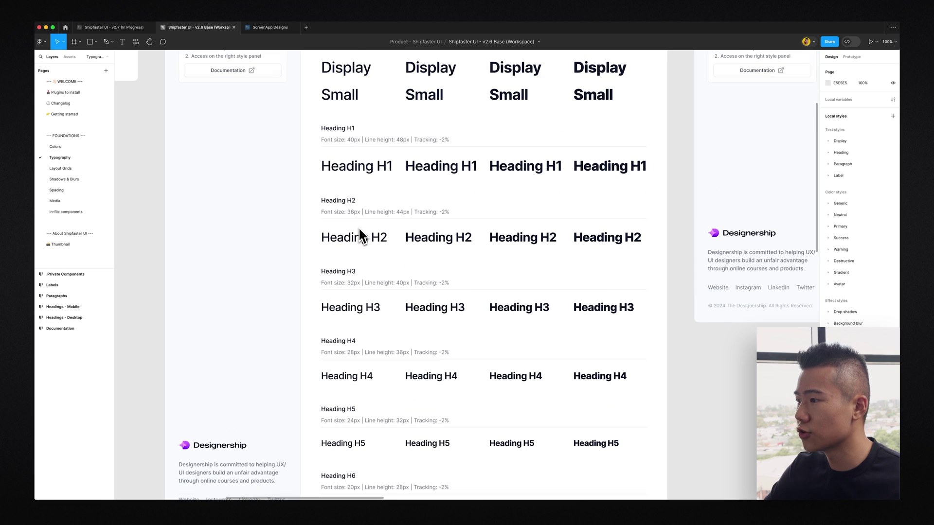
scroll(358, 210, up, 2)
scroll(359, 183, up, 2)
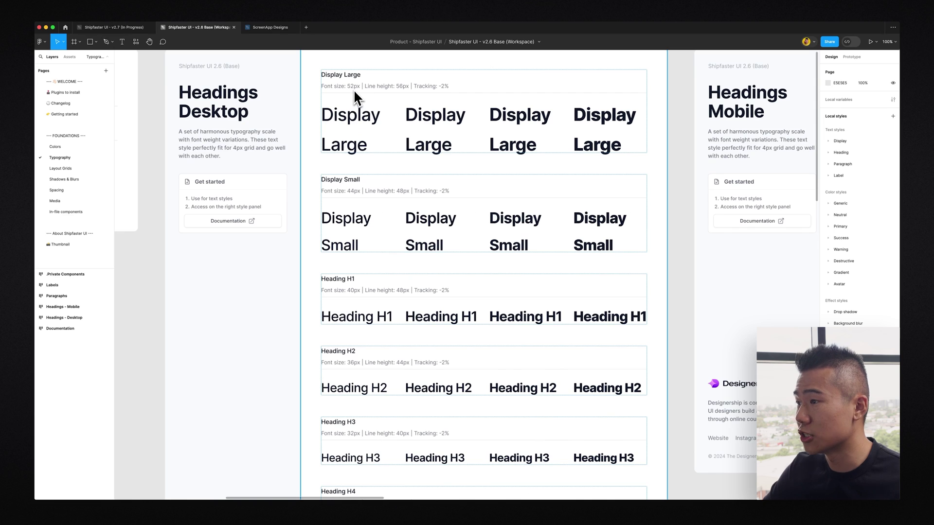
scroll(407, 240, down, 5)
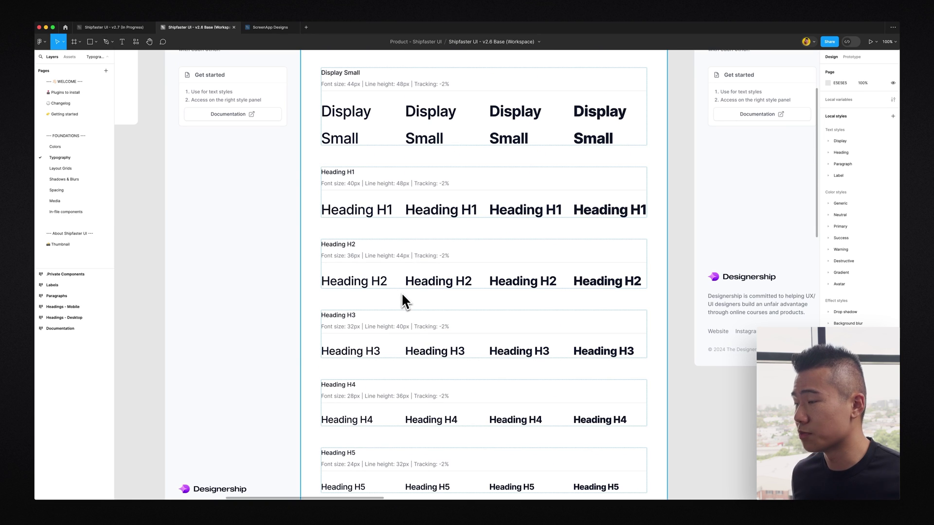
scroll(403, 295, down, 3)
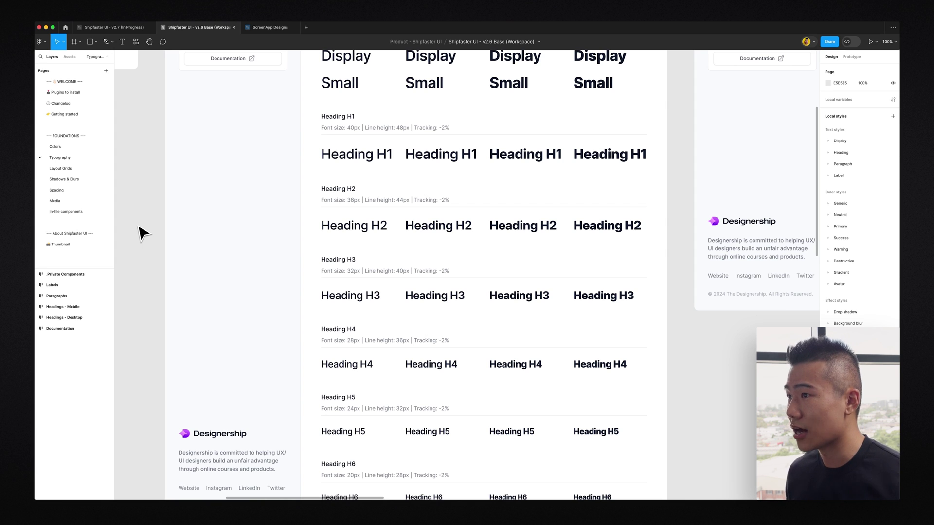
Step: Back in ScreenApp Designs at 100%, inspect the sidebar label, card title and author line text styles
click(271, 29)
key(shift+0)
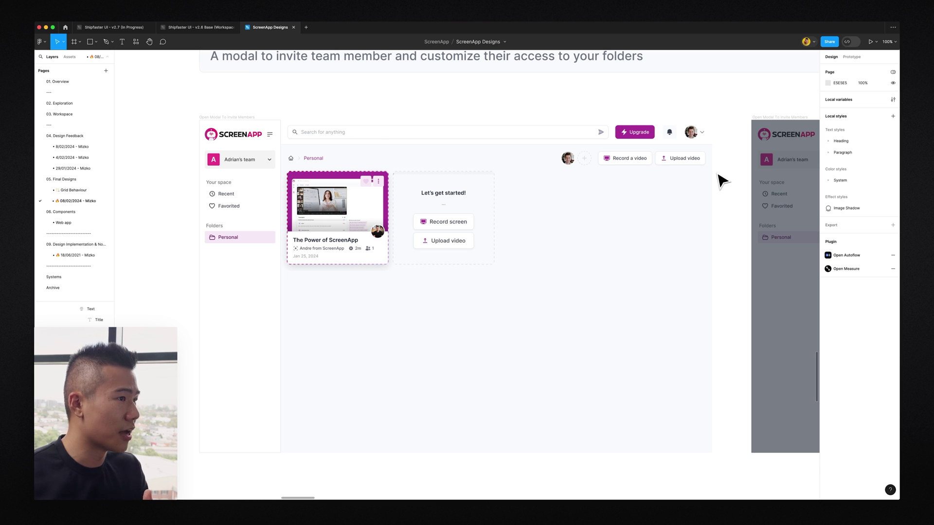
super+click(231, 196)
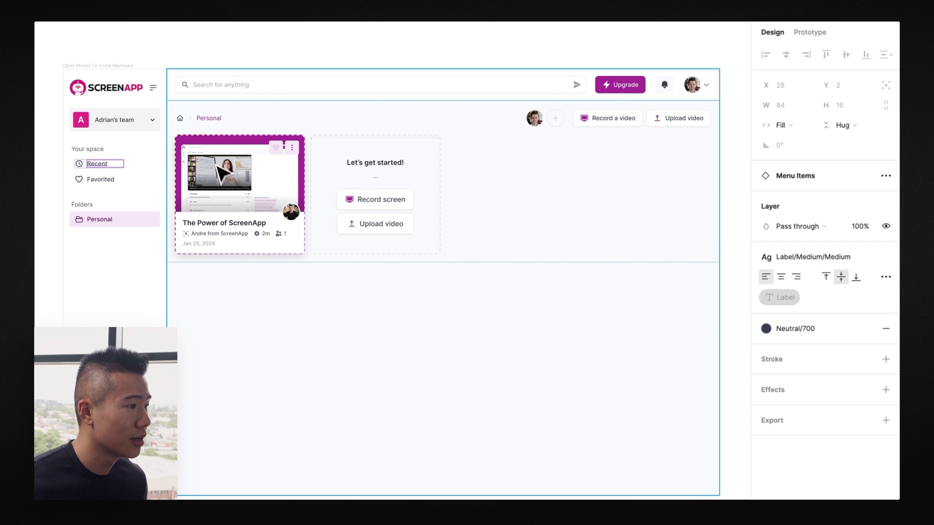
click(240, 226)
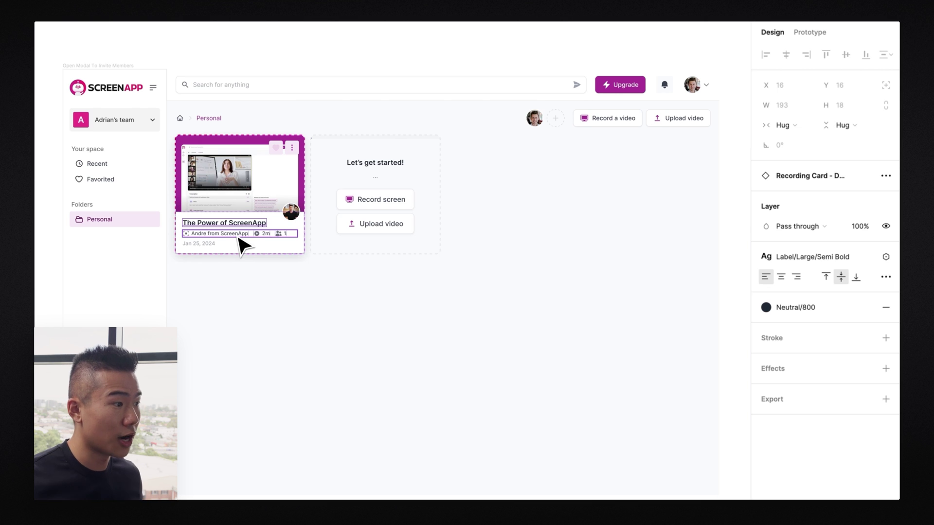
double_click(239, 235)
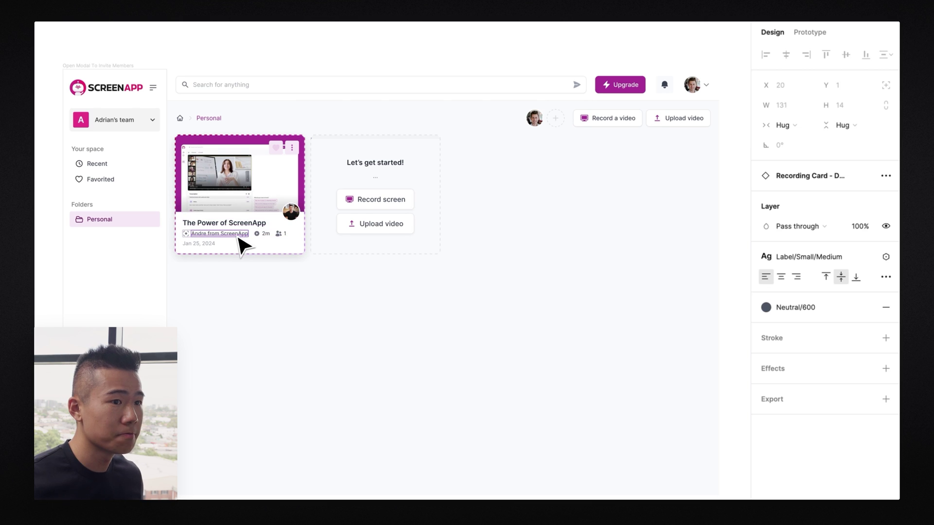
click(820, 258)
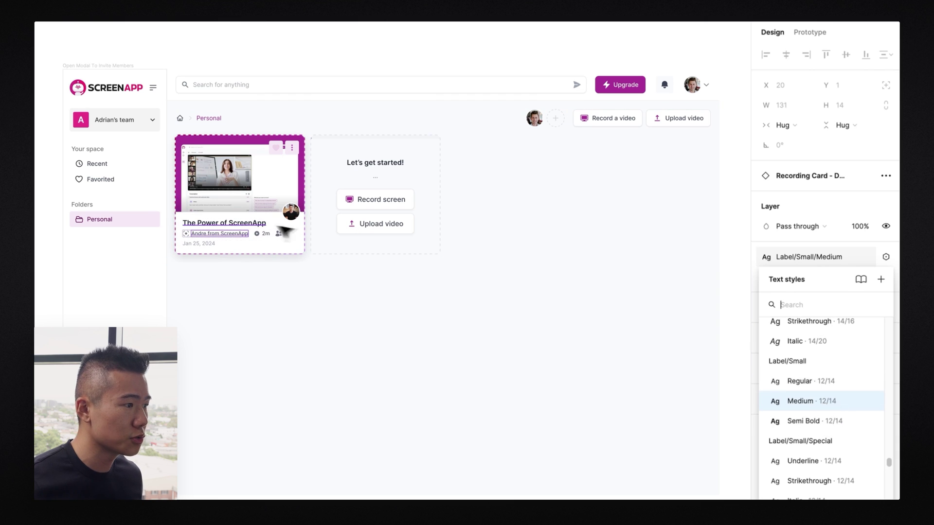
Step: Confirm the card title uses Label/Large/Semi Bold, then pan to the share-folder modal design
click(246, 224)
click(818, 258)
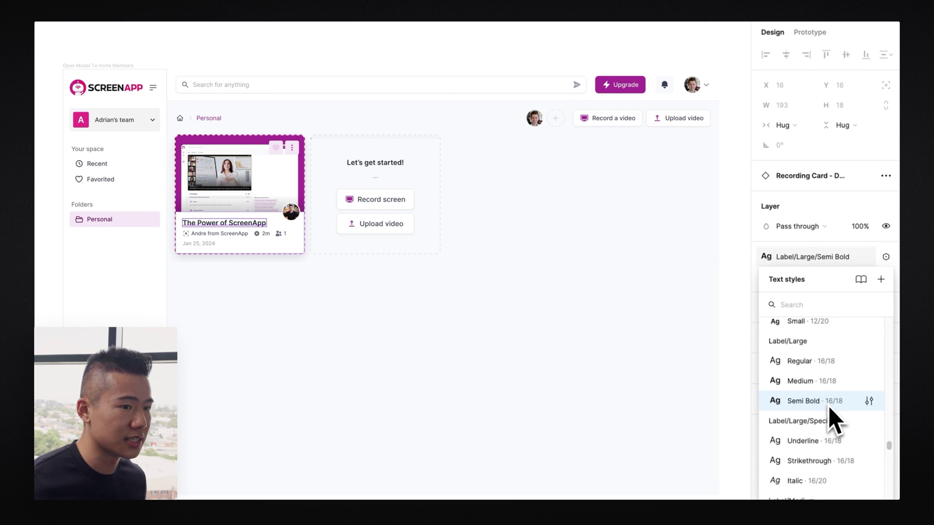
click(615, 265)
drag(615, 265, 229, 214)
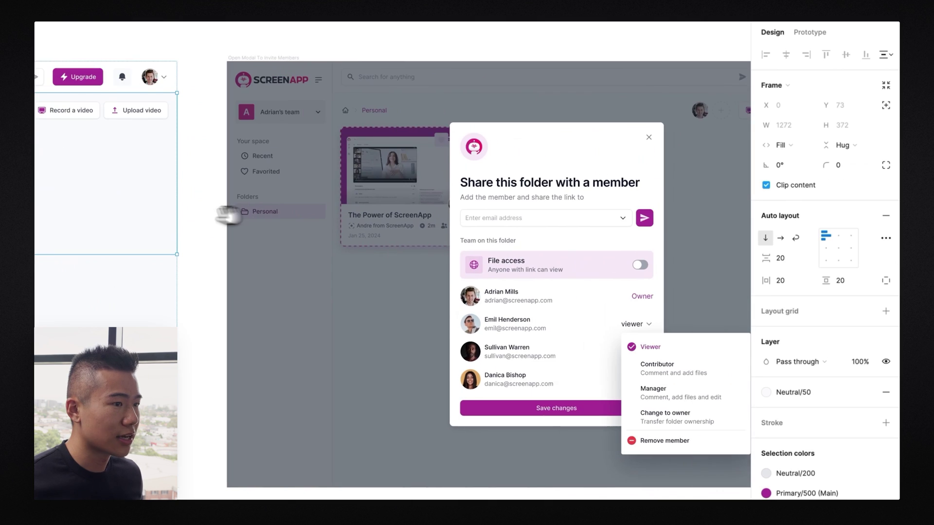
scroll(480, 161, right, 5)
click(404, 43)
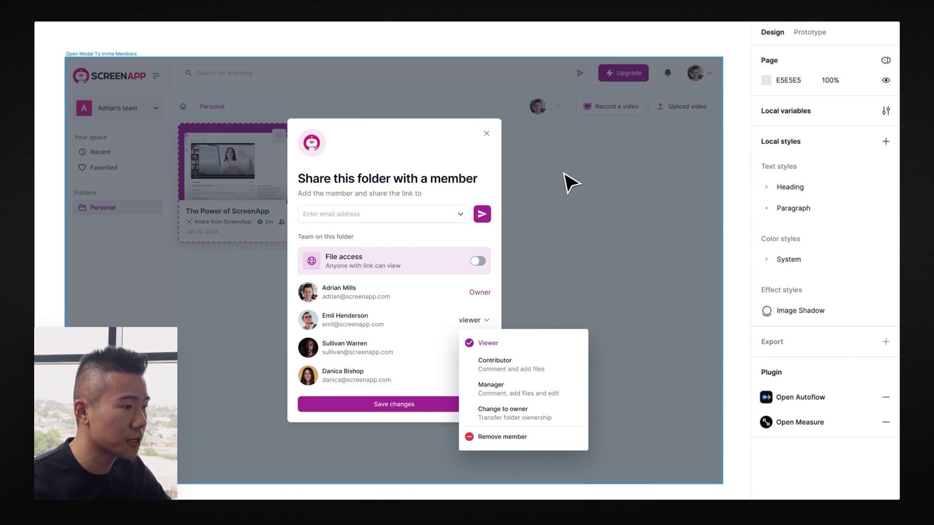
click(416, 186)
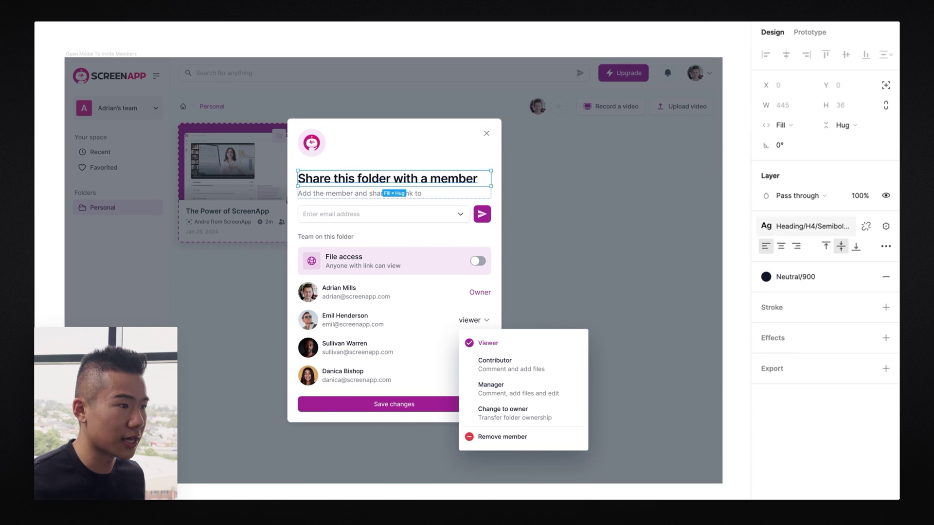
click(380, 195)
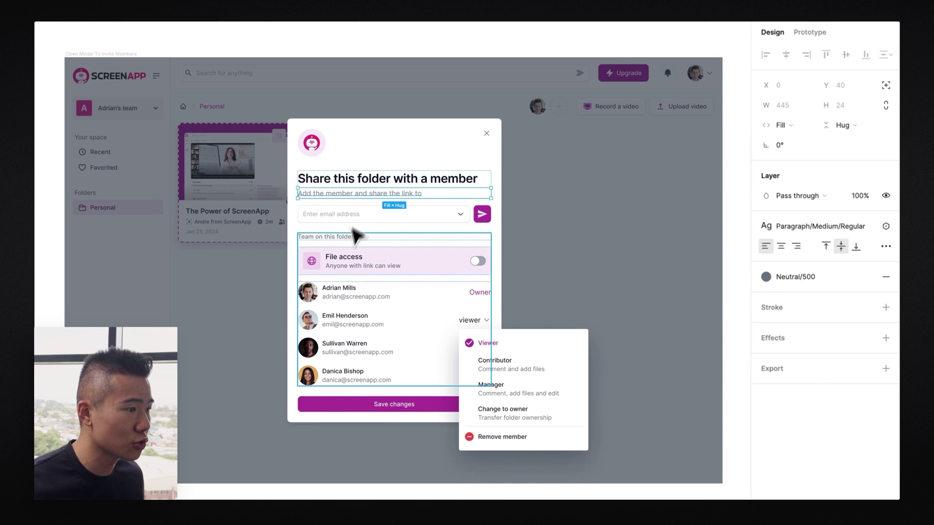
click(346, 258)
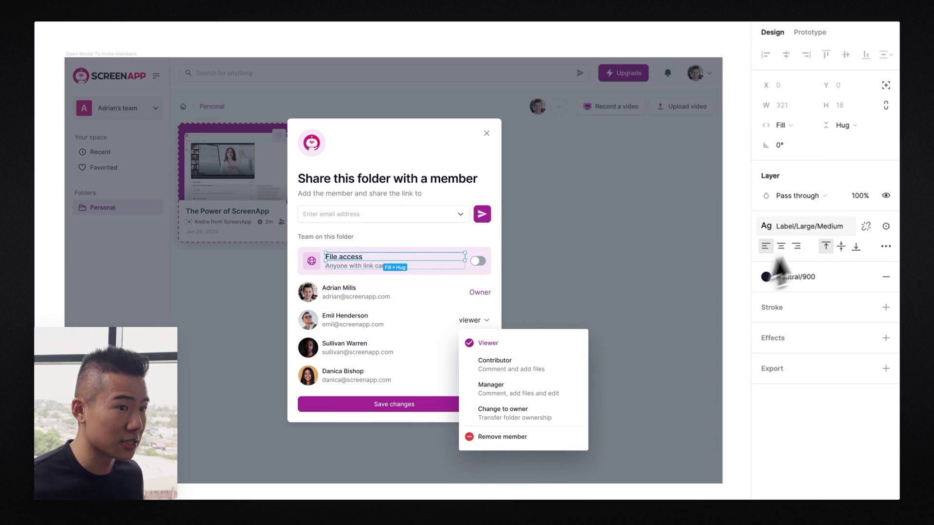
click(341, 292)
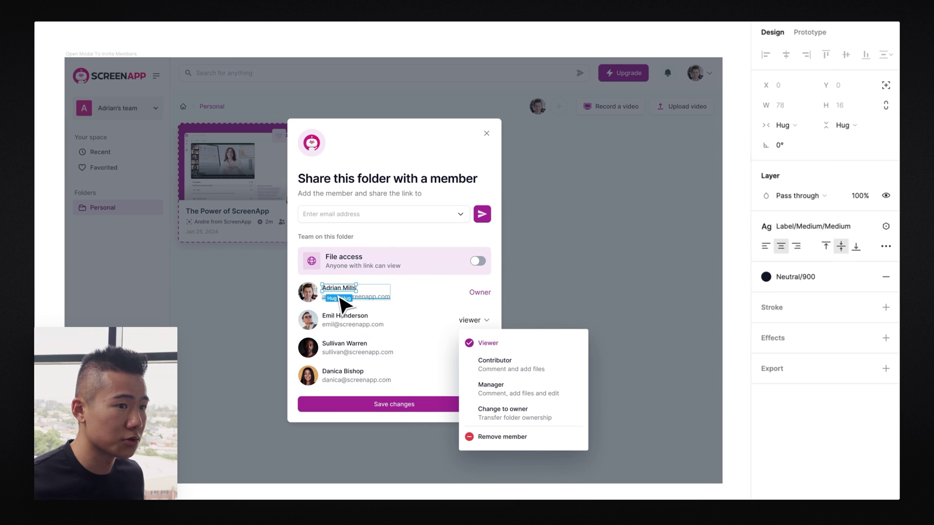
click(345, 306)
click(346, 316)
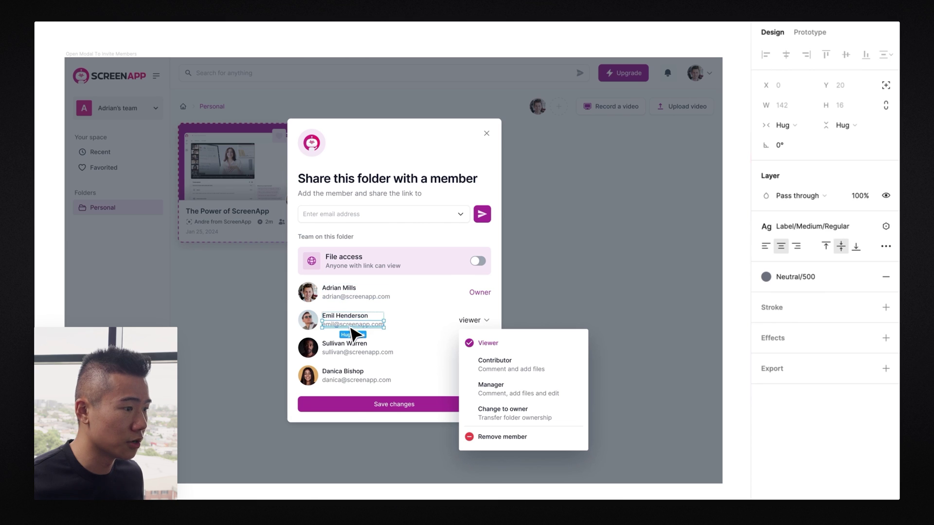
click(591, 301)
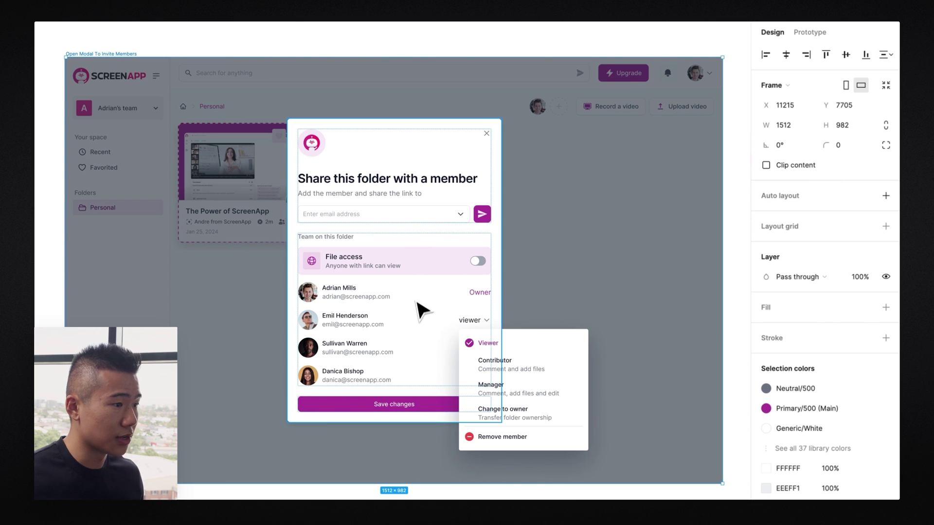
Step: Inspect the text styles of the Recent sidebar label, a Demo video card title and its author line
scroll(421, 314, right, 10)
scroll(420, 314, right, 10)
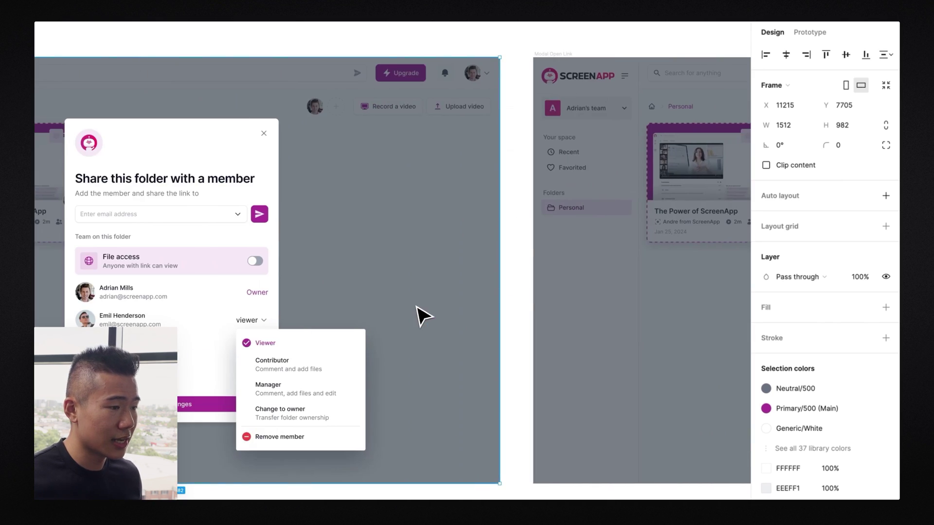
scroll(417, 313, down, 10)
scroll(506, 151, down, 10)
scroll(506, 151, left, 10)
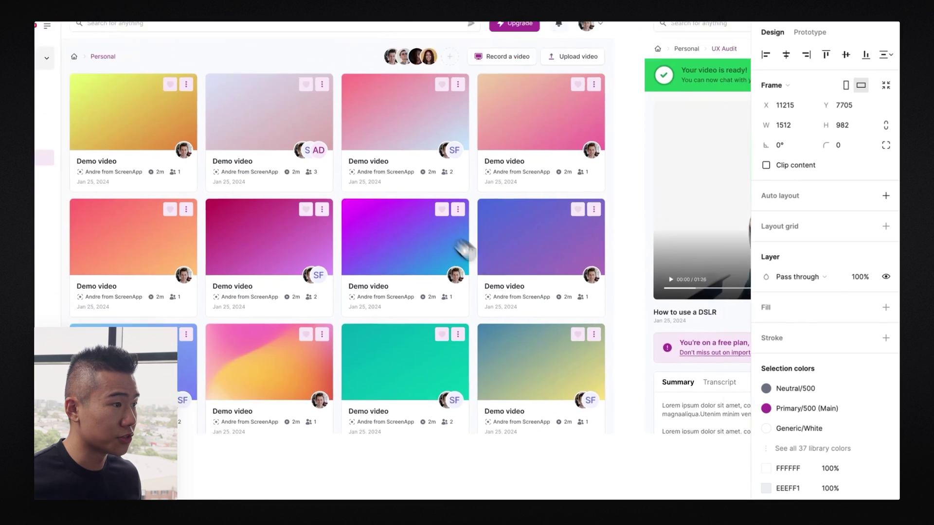
scroll(229, 214, up, 5)
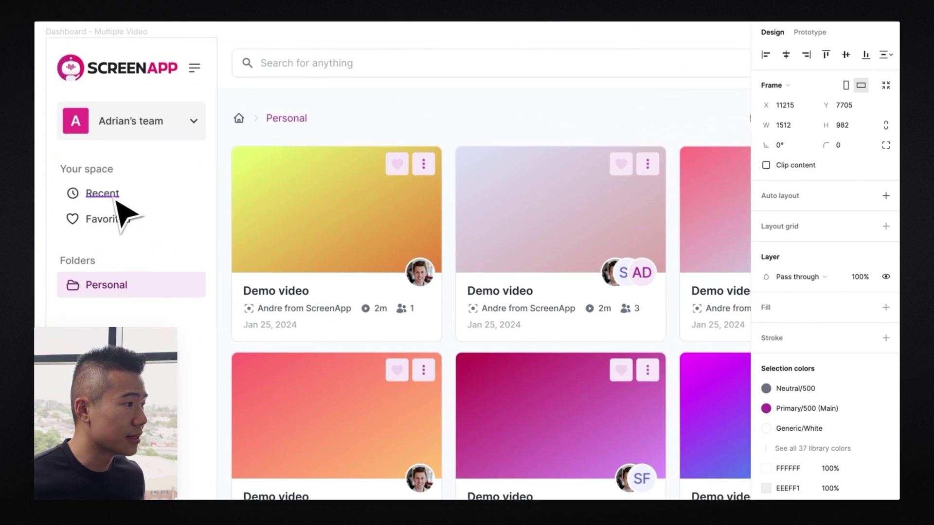
click(114, 197)
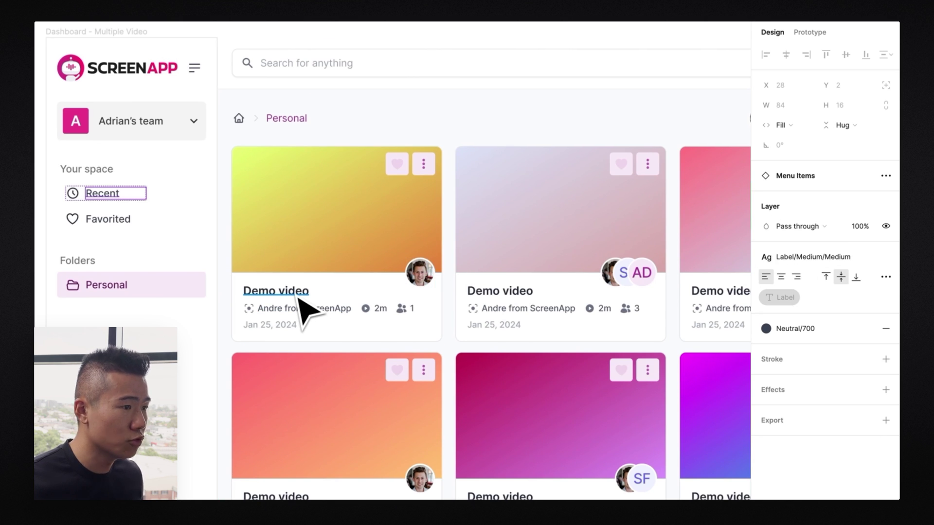
click(274, 294)
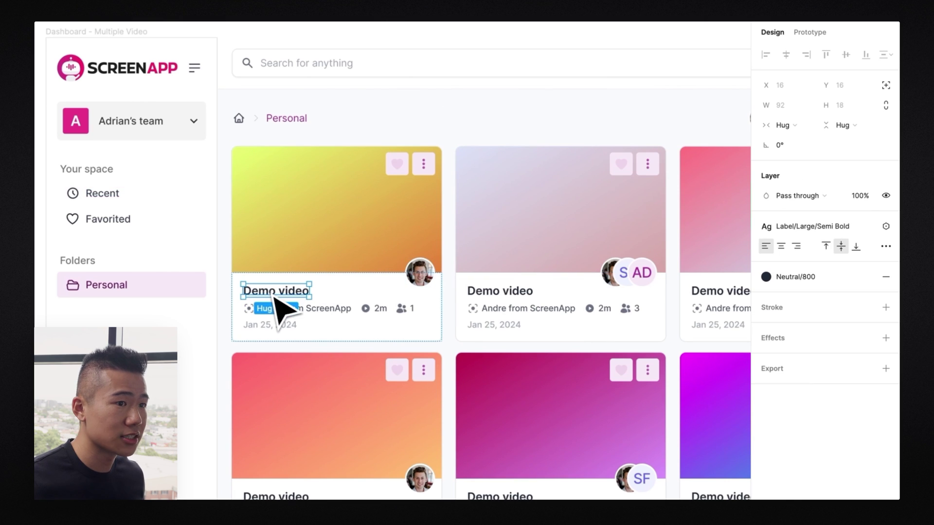
click(320, 312)
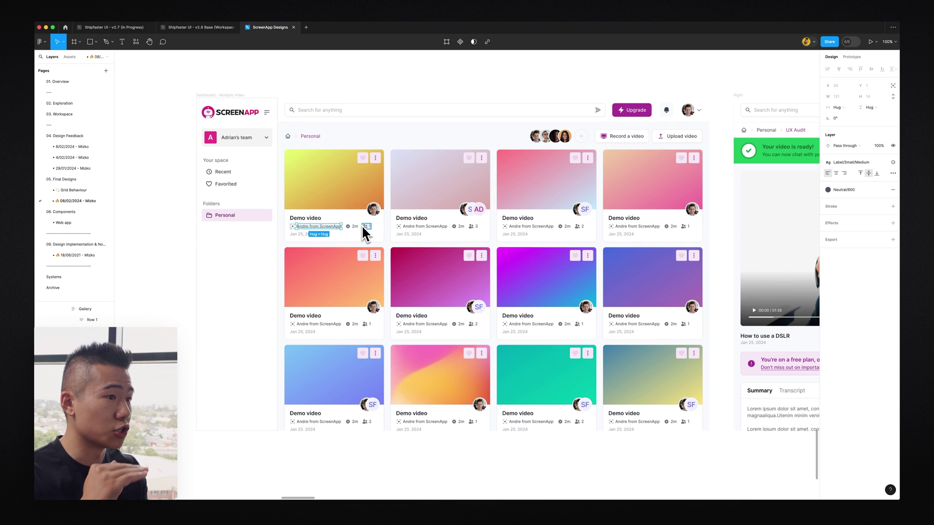
Step: Paste a second copy of the Summary paragraph's lorem text, then check the first suggested question's style
scroll(366, 233, right, 10)
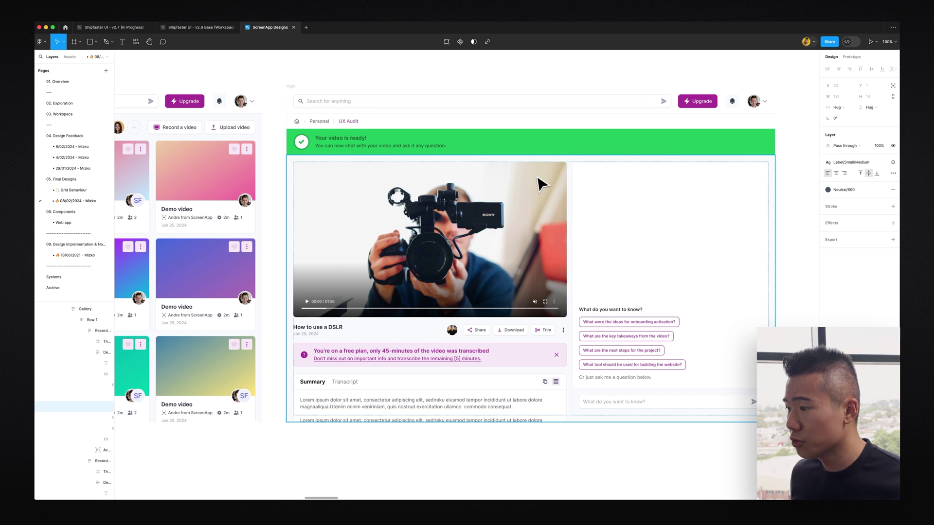
click(490, 410)
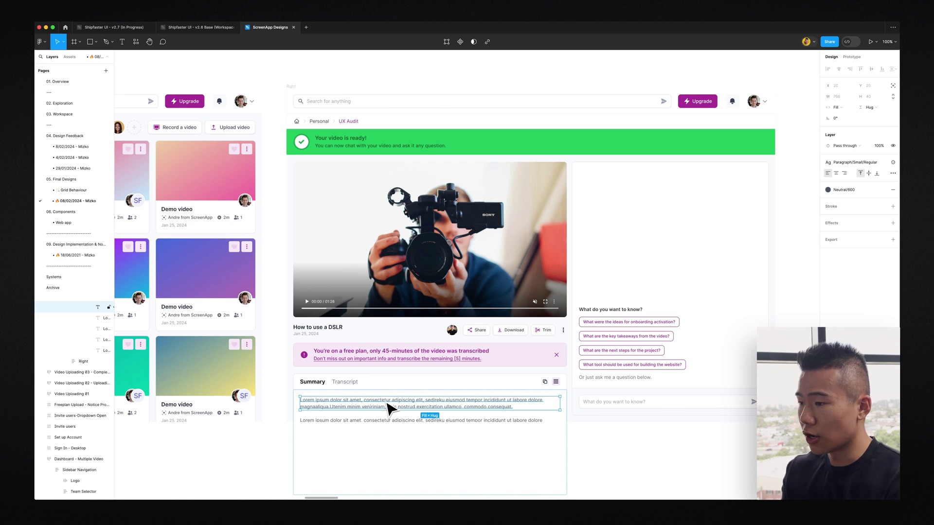
double_click(499, 412)
key(ctrl+c)
key(Right)
key(ctrl+v)
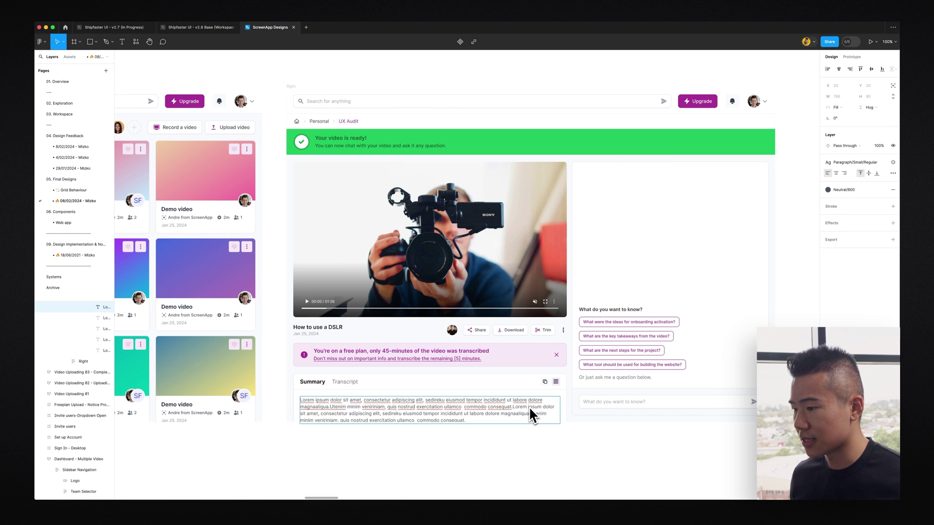
key(Escape)
click(610, 480)
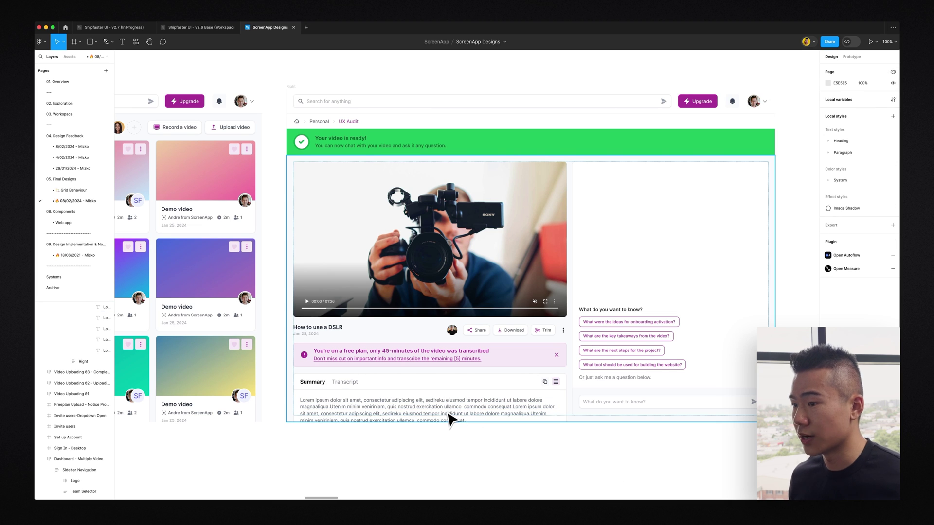
super+click(674, 322)
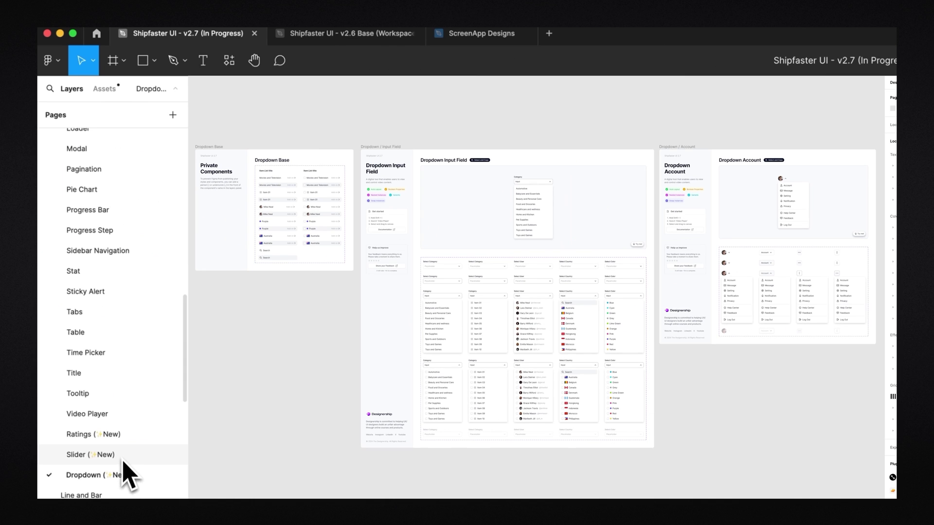
Step: Step through the Slider, Ratings, Video Player, Table, Input Field and Form Control pages
click(123, 457)
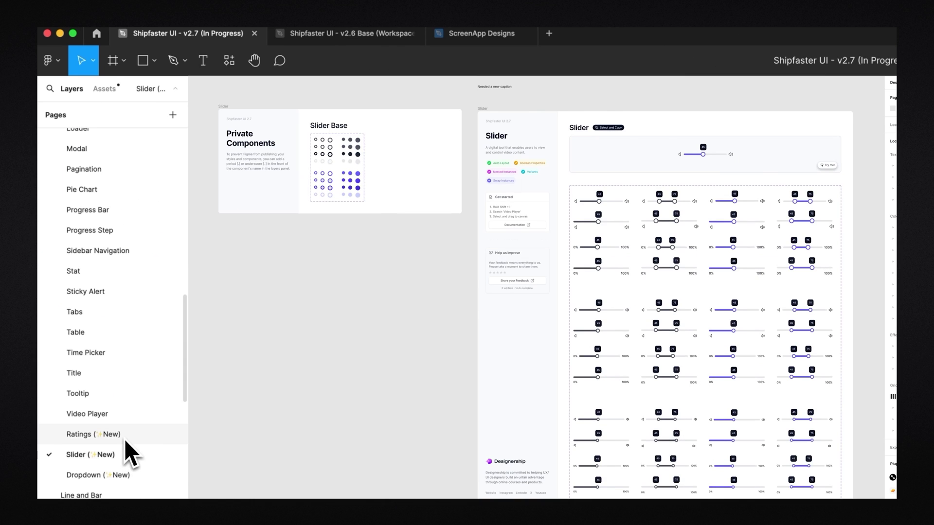
click(124, 437)
click(124, 415)
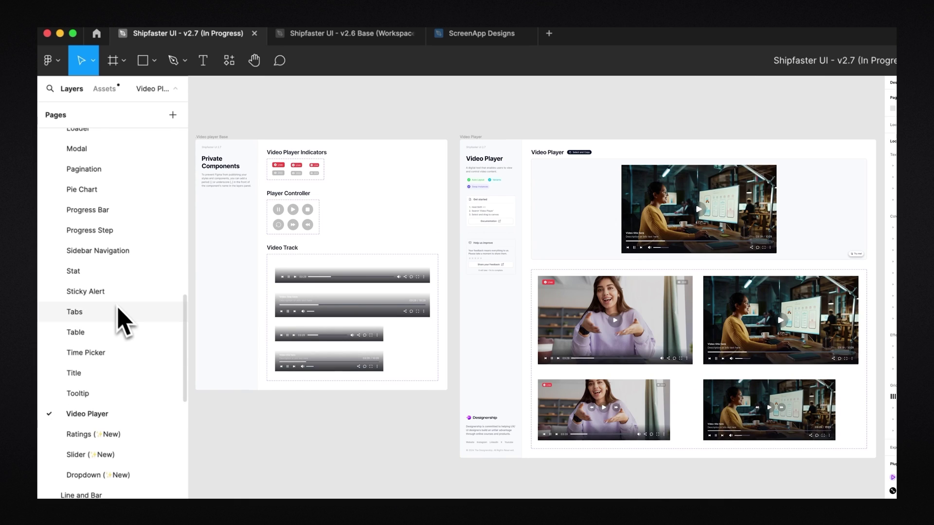
click(124, 336)
scroll(128, 335, up, 6)
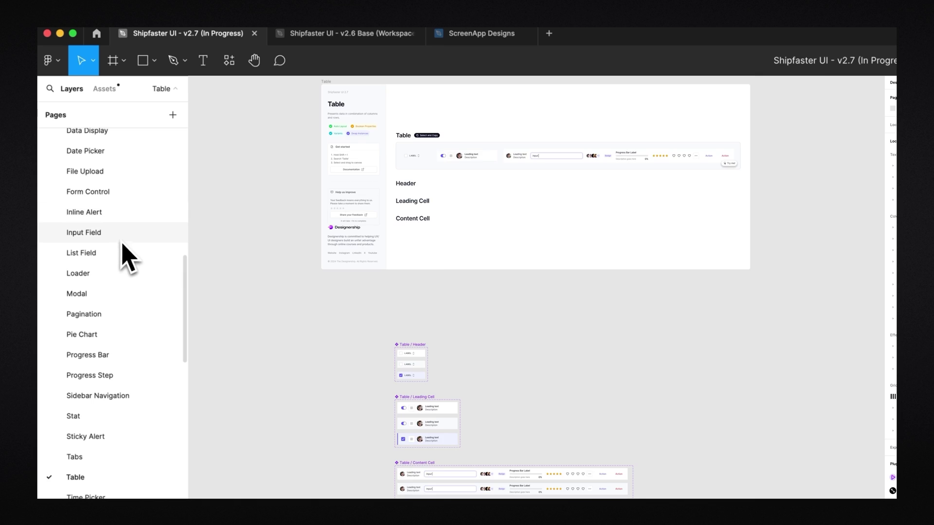
click(116, 233)
scroll(114, 221, up, 1)
click(112, 203)
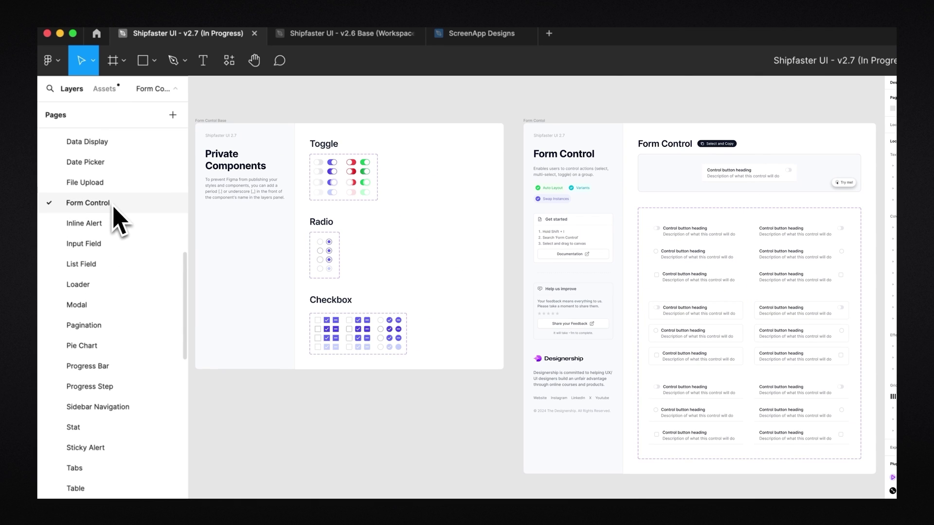
scroll(116, 212, up, 2)
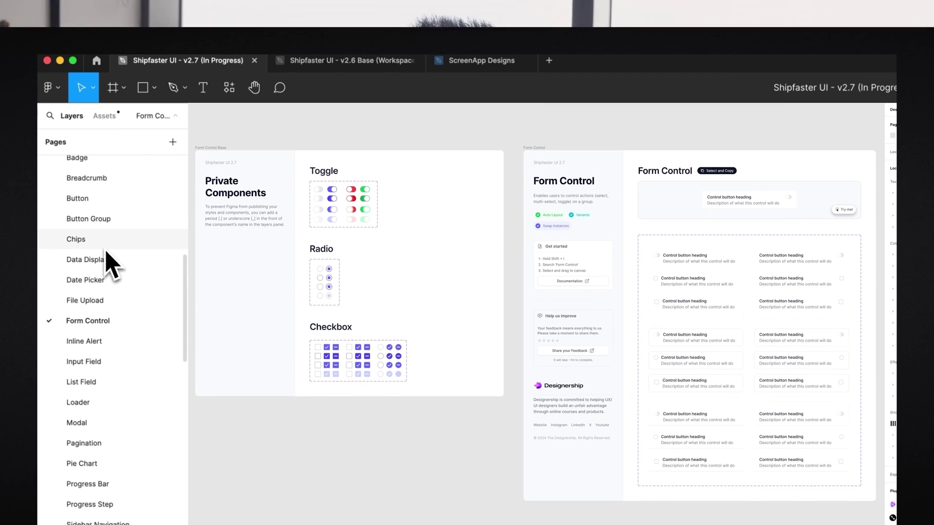